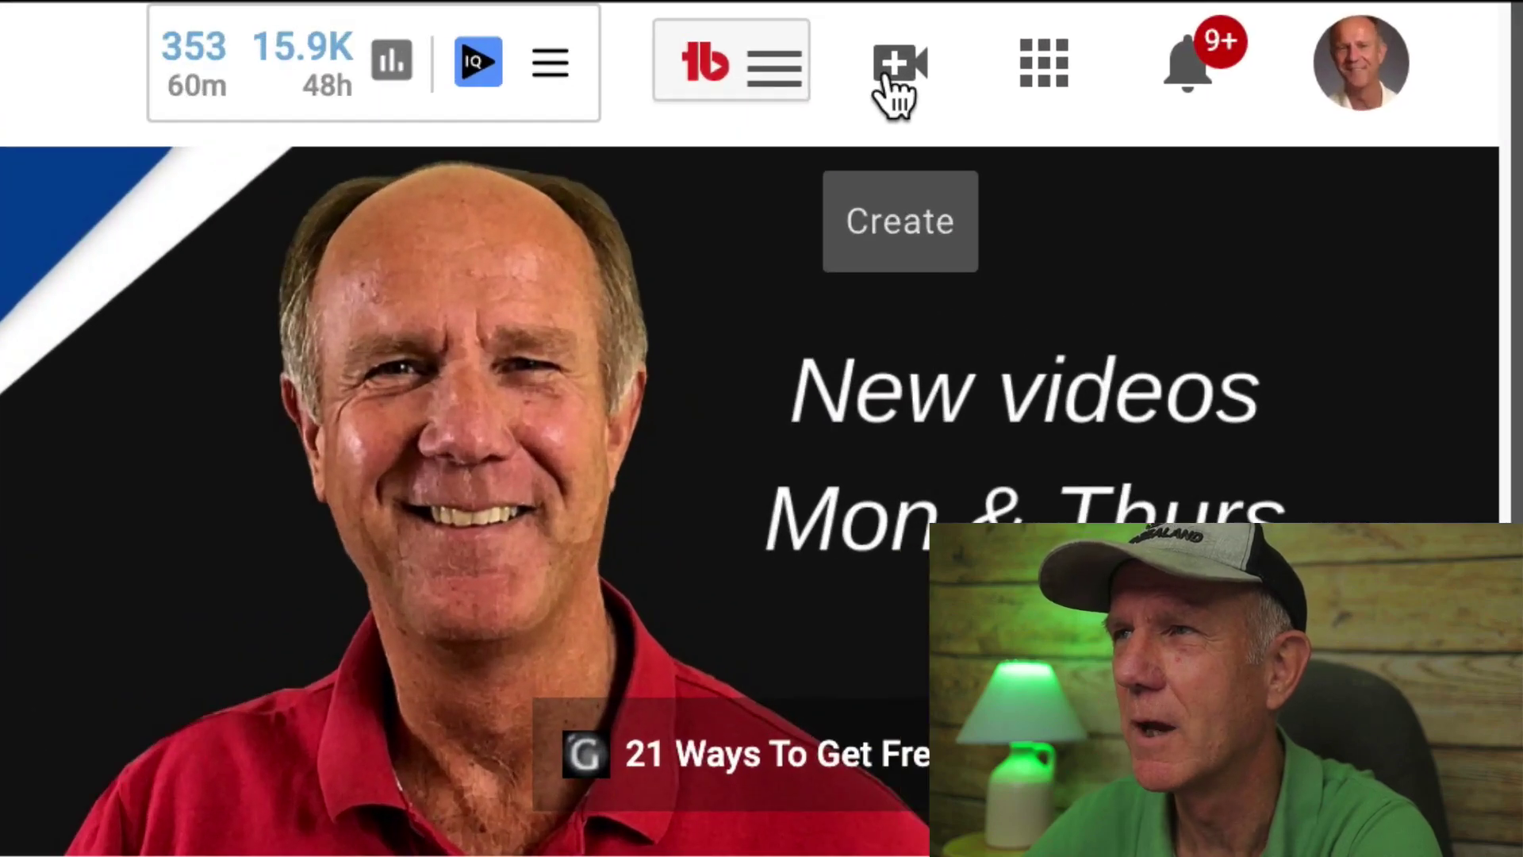
Upload How To Get High Views On YouTube Video.mp4 through Create > Upload video.
click(894, 93)
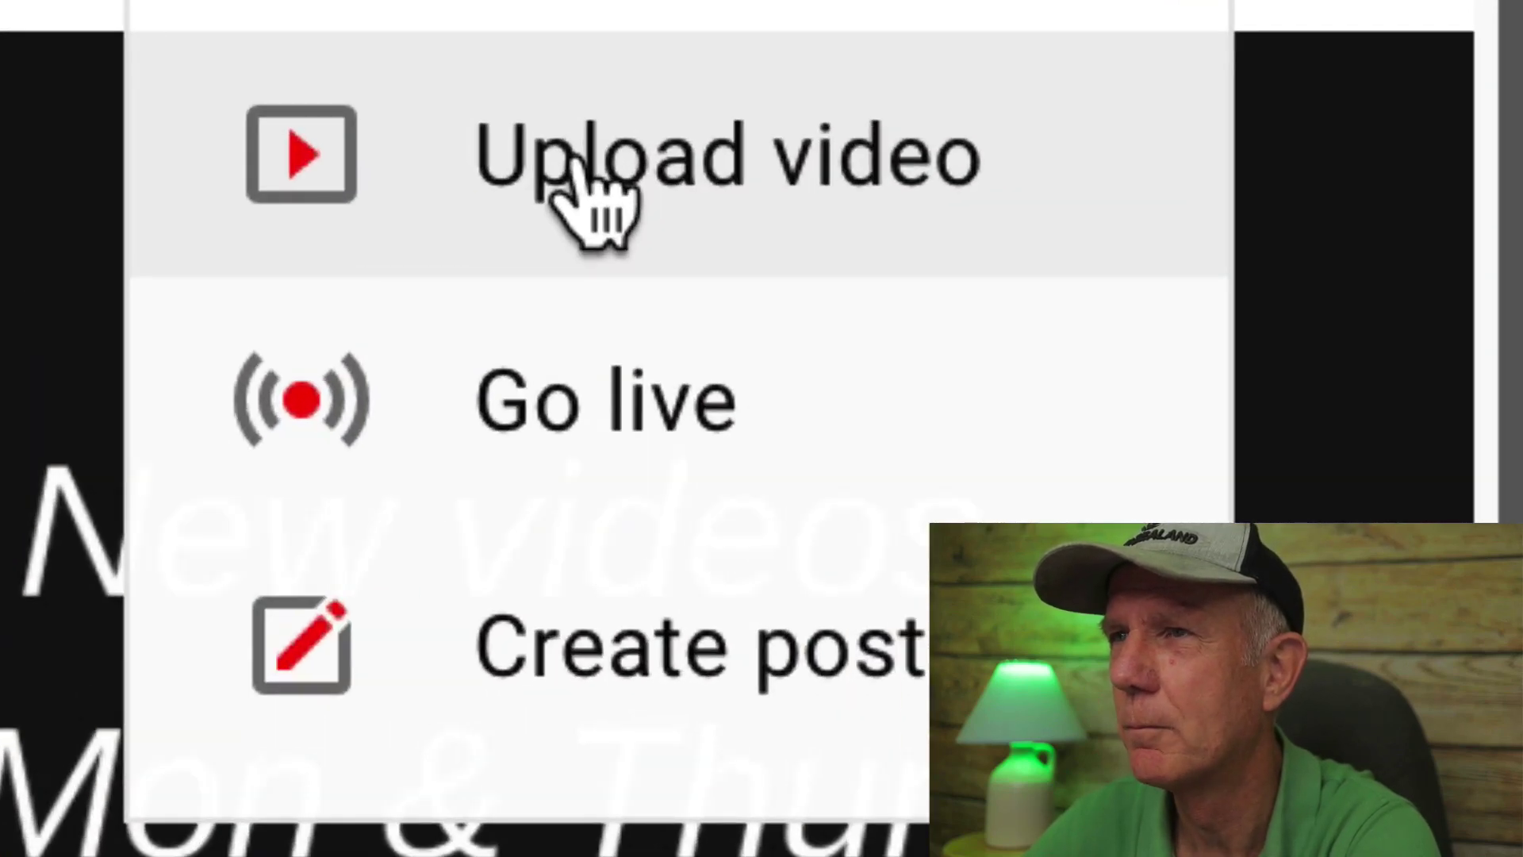
click(578, 162)
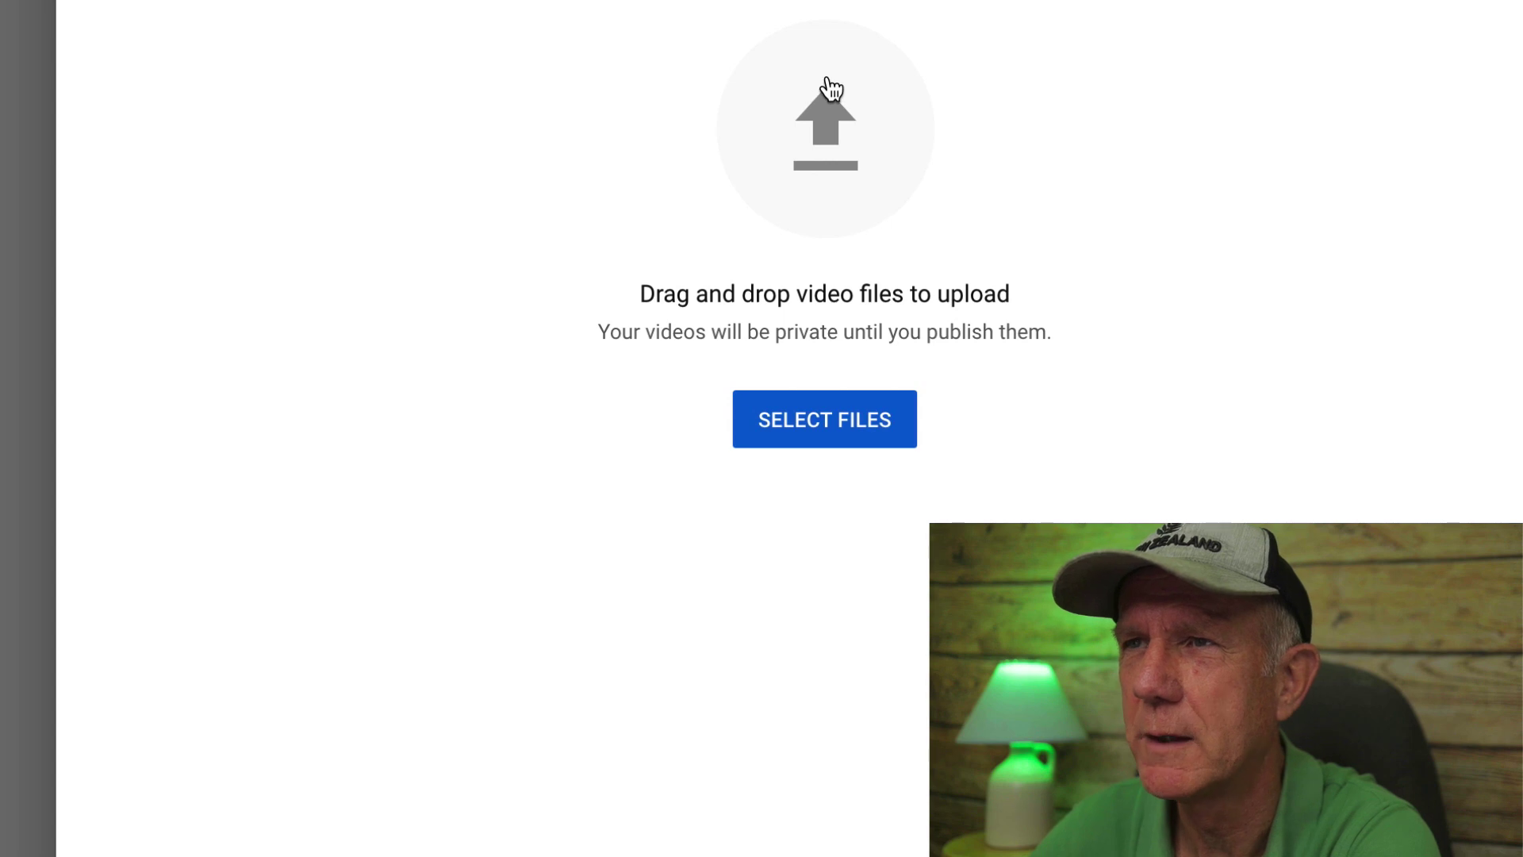
click(821, 432)
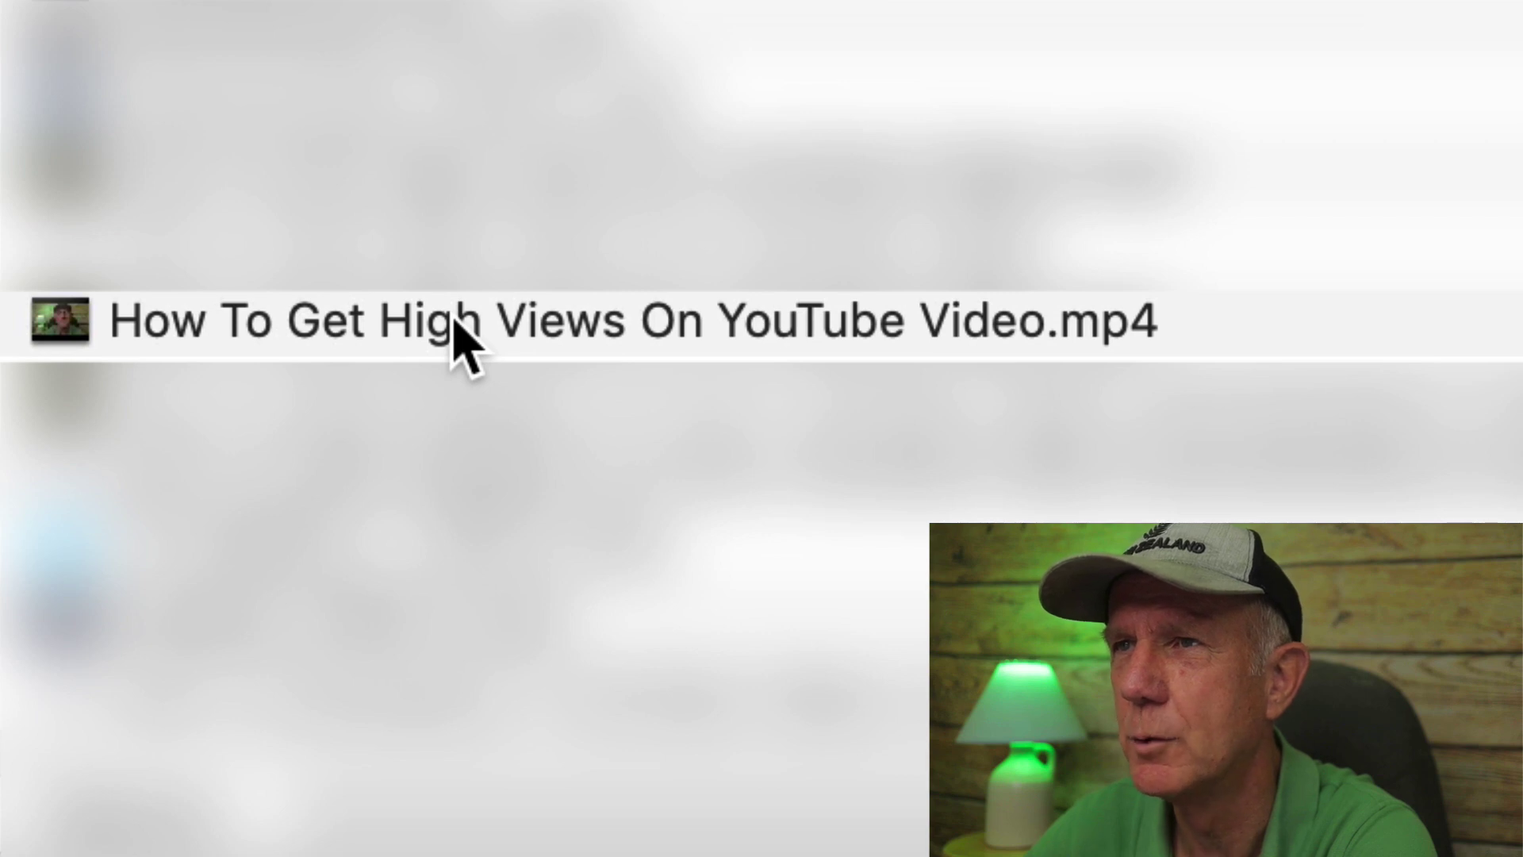
click(455, 321)
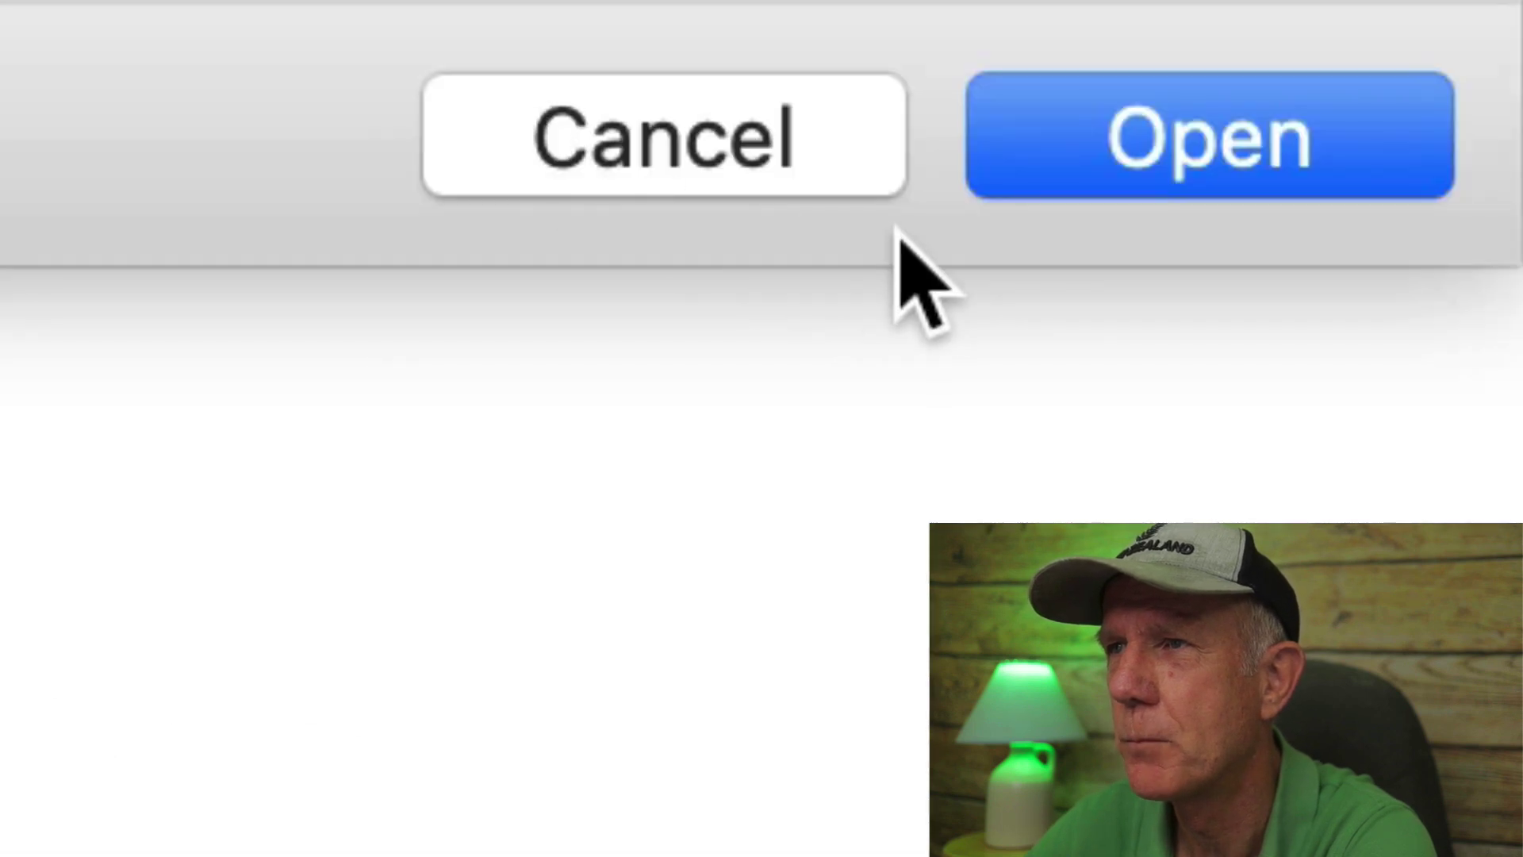
click(1274, 144)
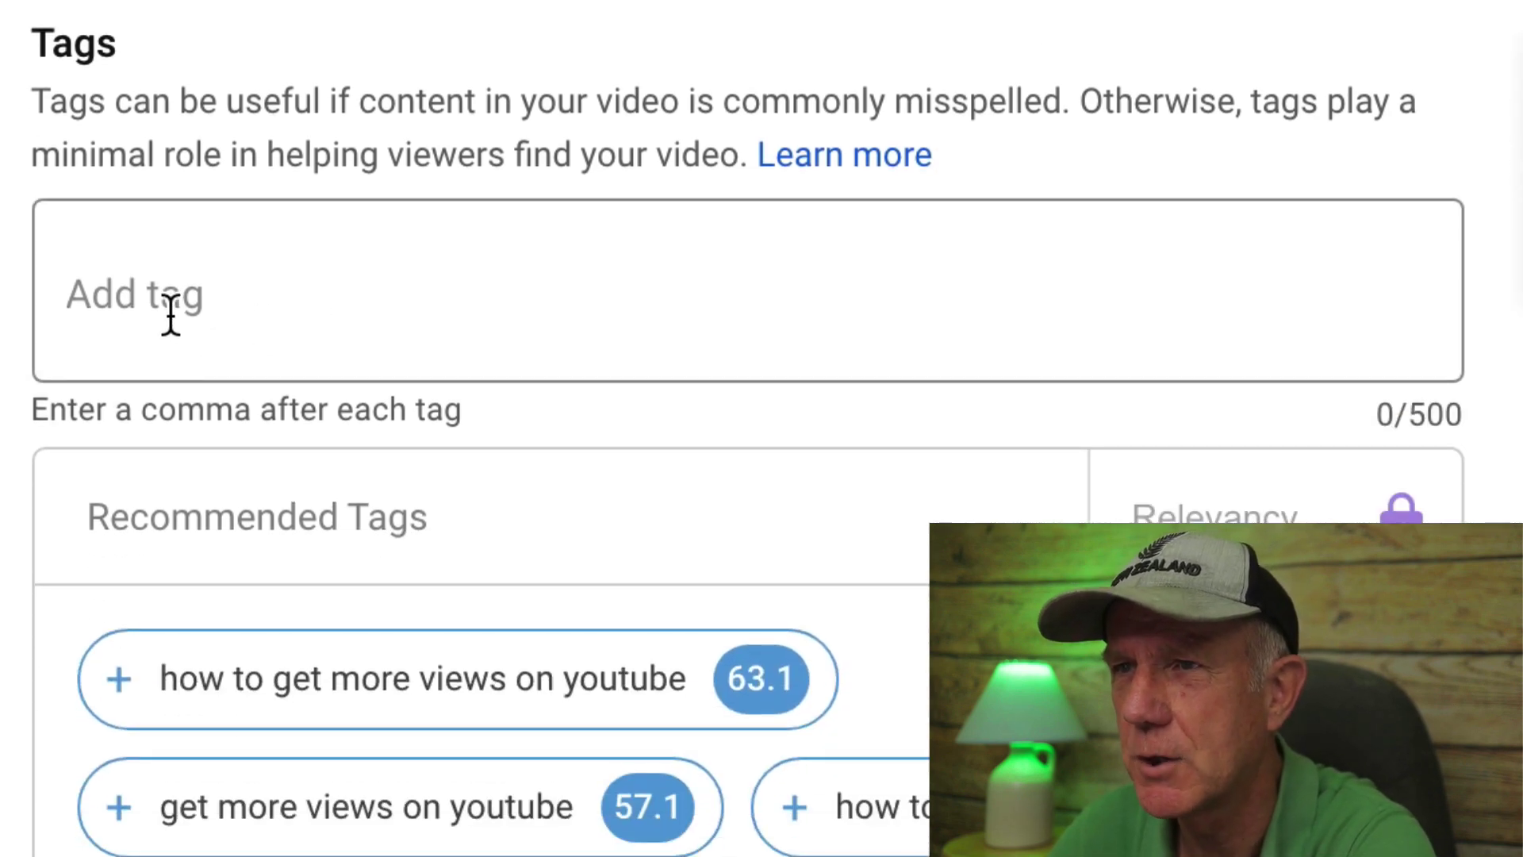
scroll(170, 315, down, 5)
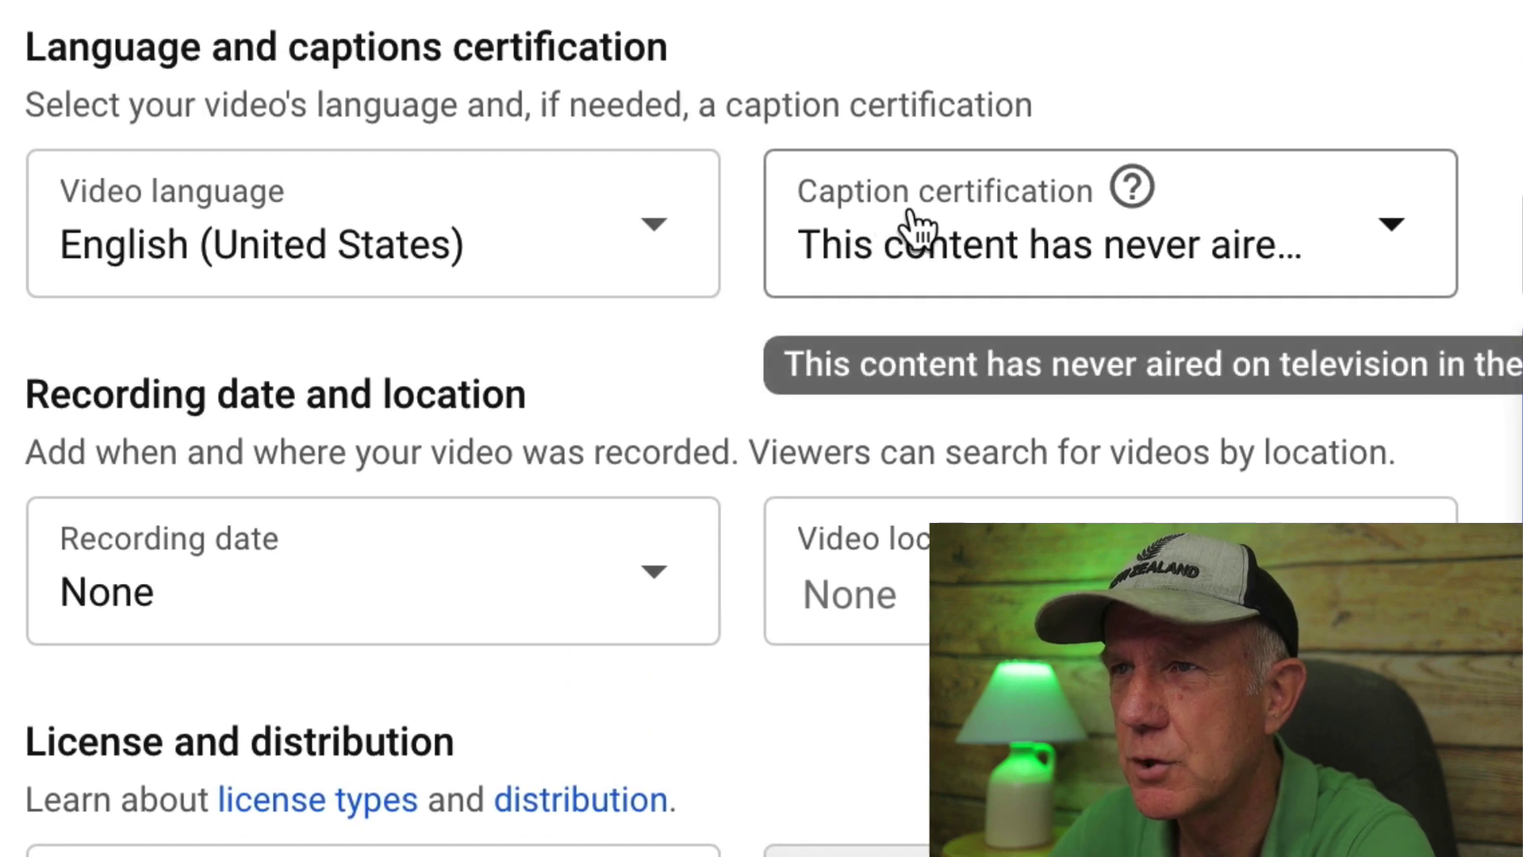
scroll(136, 585, down, 3)
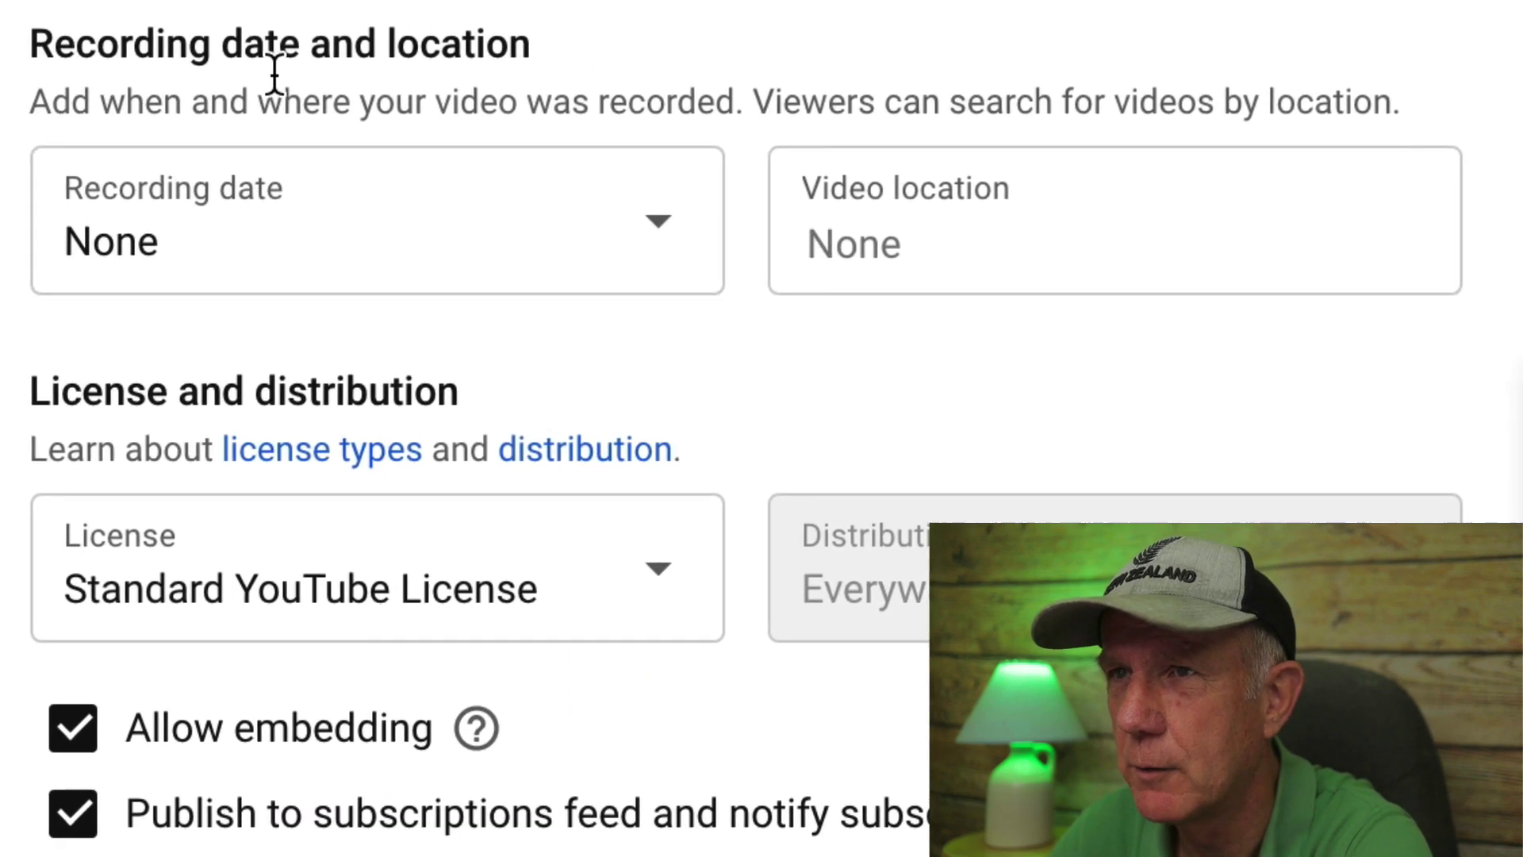
scroll(550, 93, down, 4)
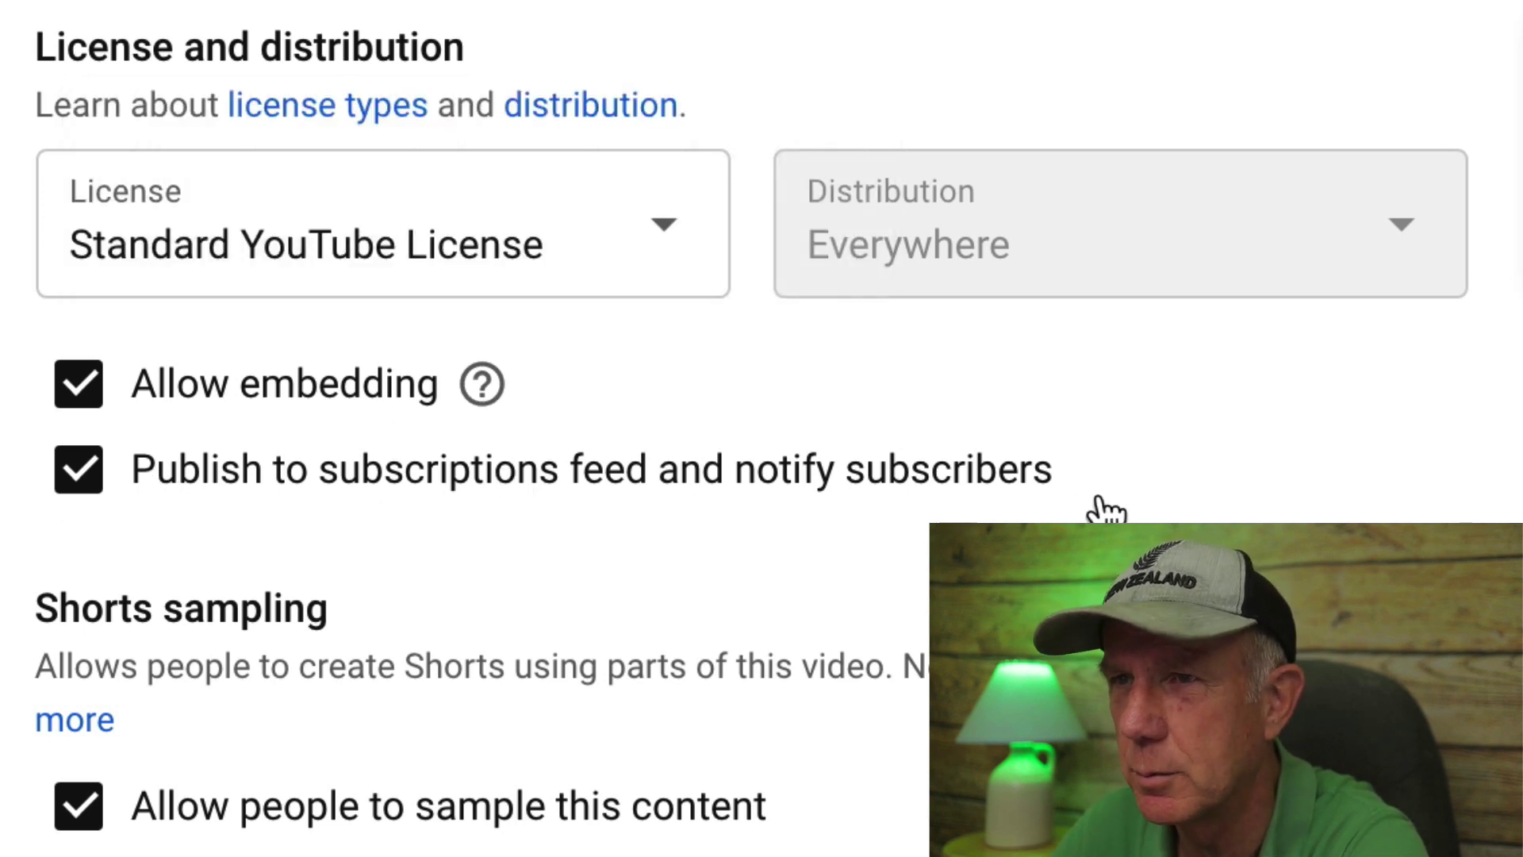
scroll(102, 527, down, 5)
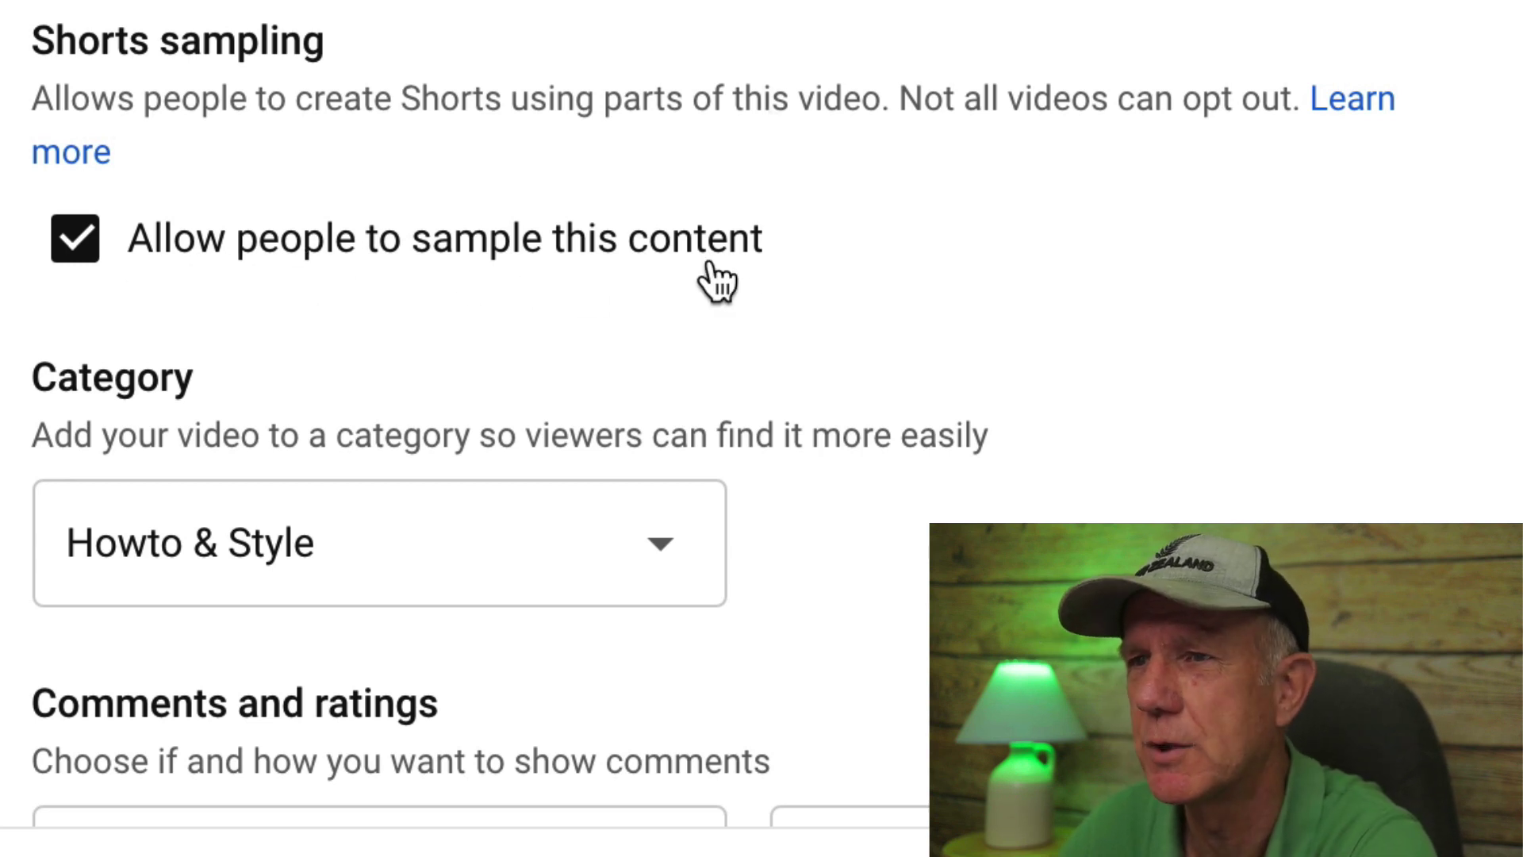
click(83, 254)
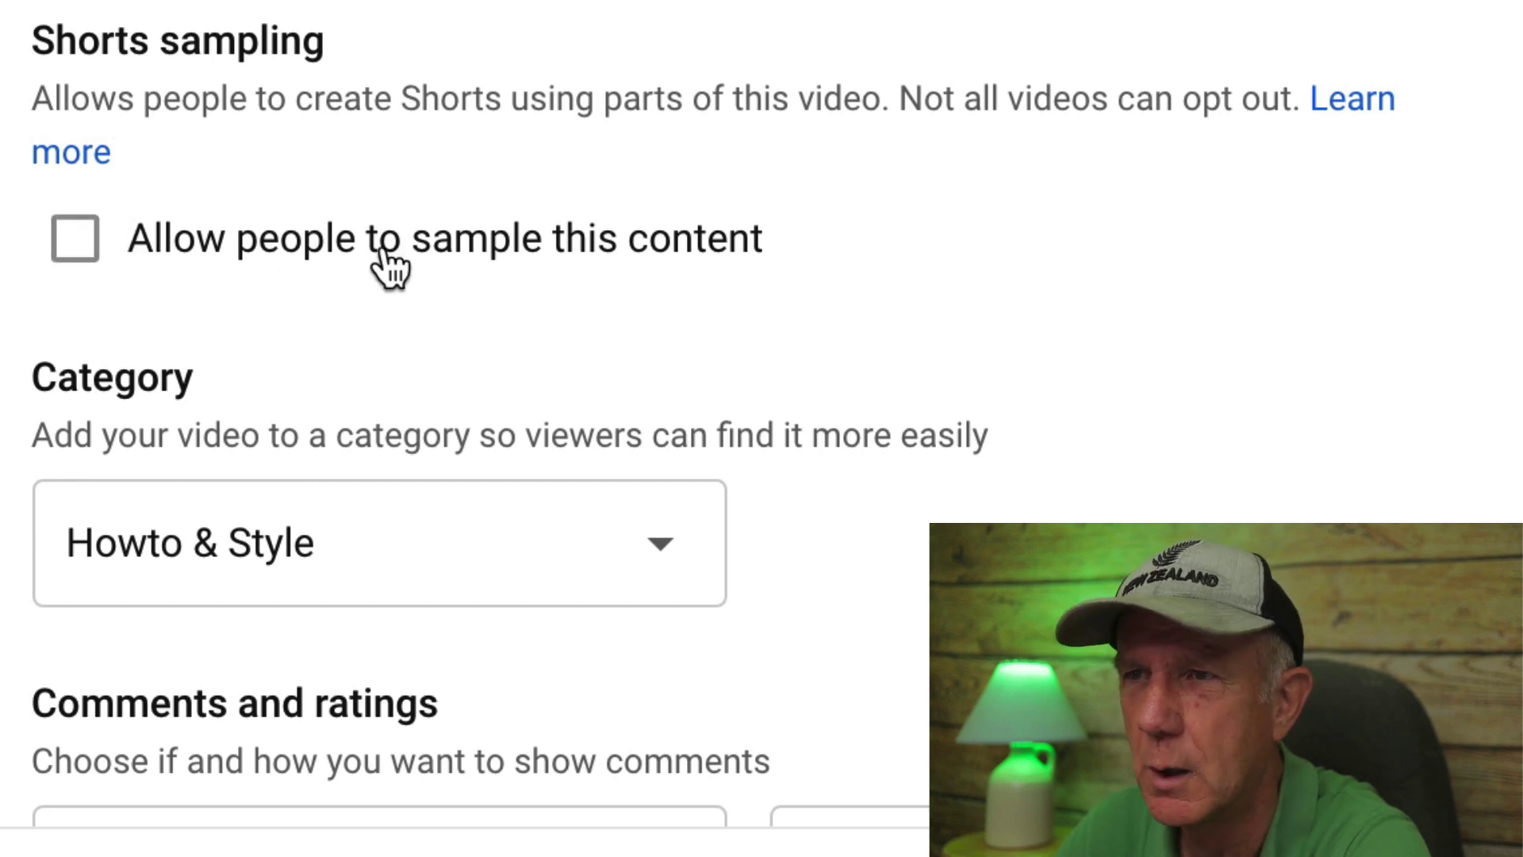
click(85, 244)
scroll(299, 527, down, 4)
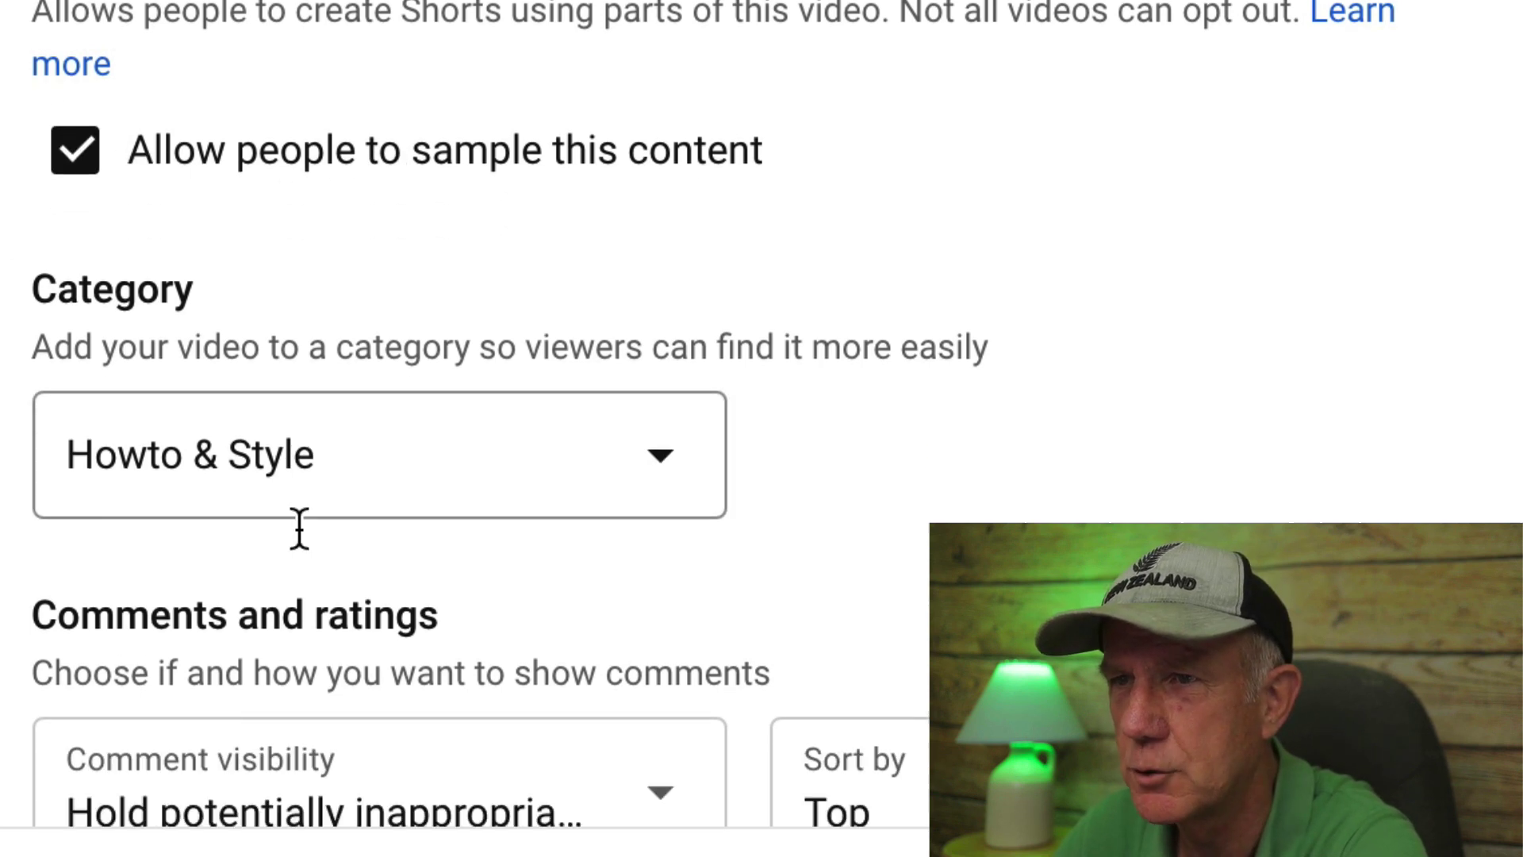
scroll(299, 527, down, 4)
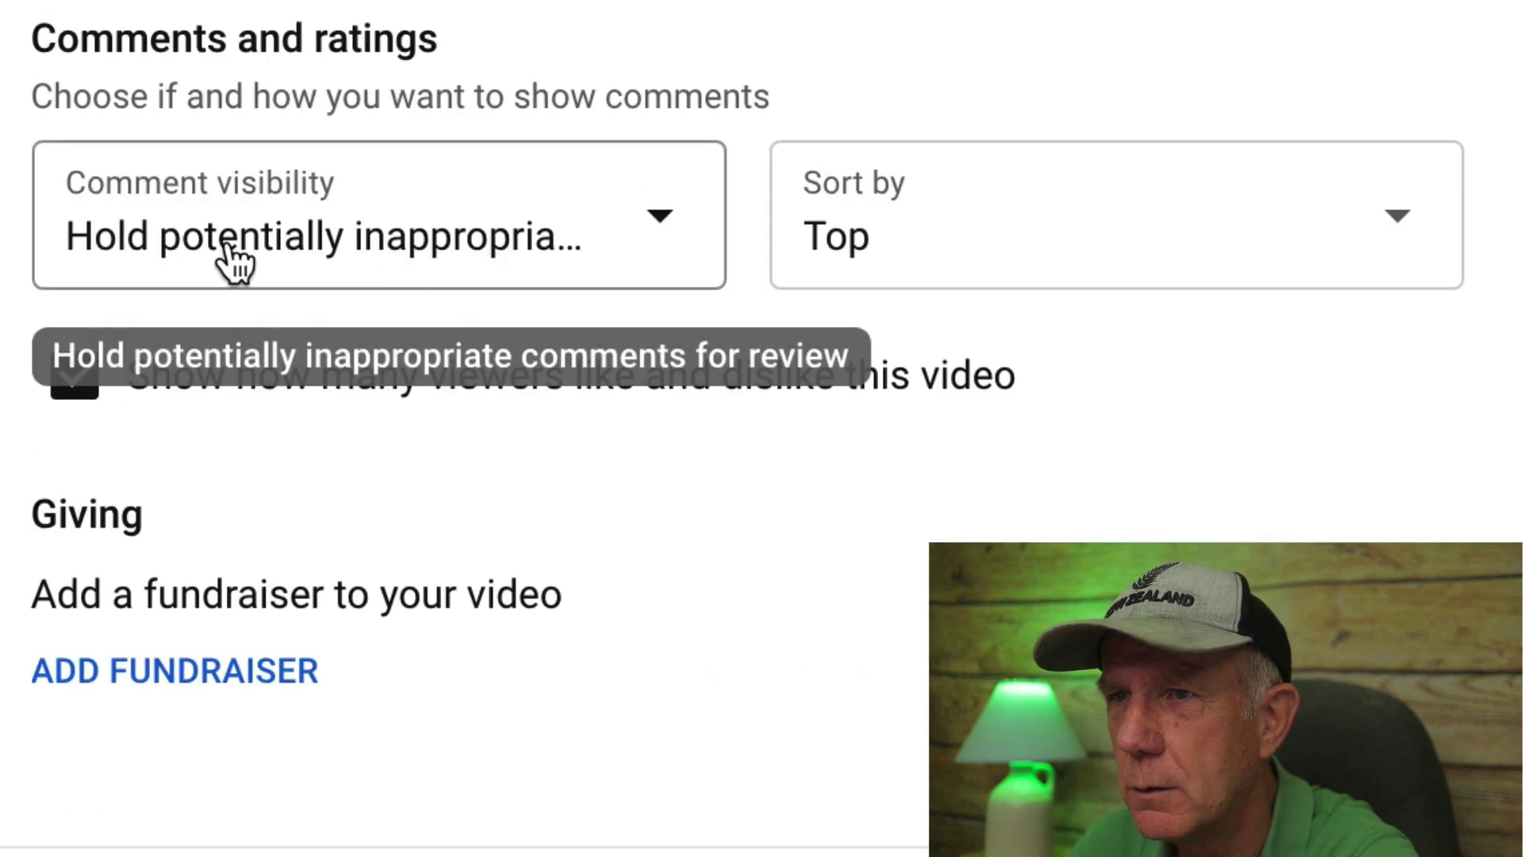
click(476, 230)
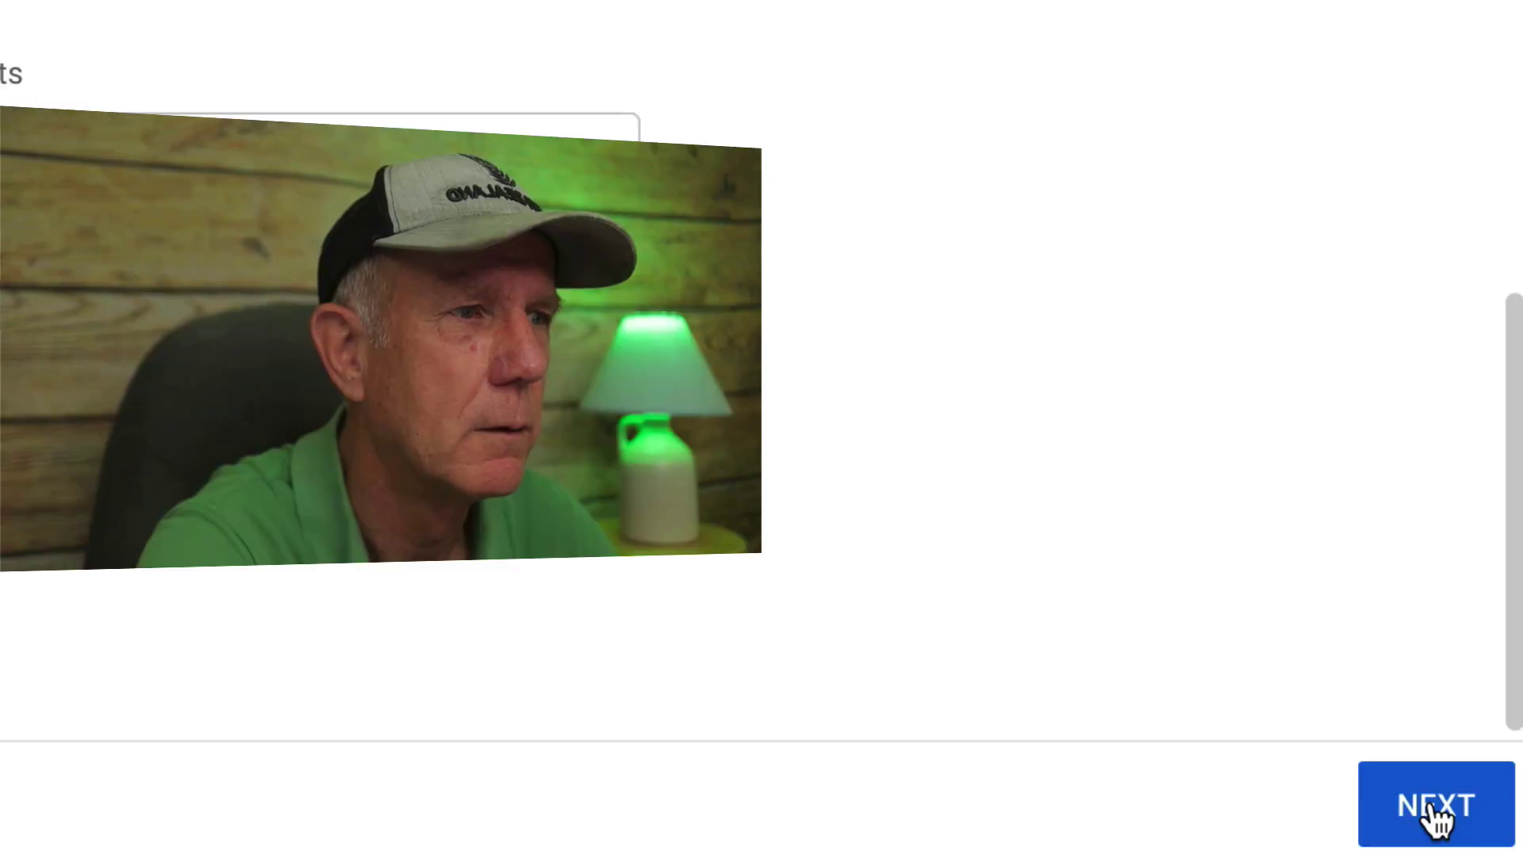
Turn monetization Off for the video and continue through Video elements to the Checks step.
click(1432, 803)
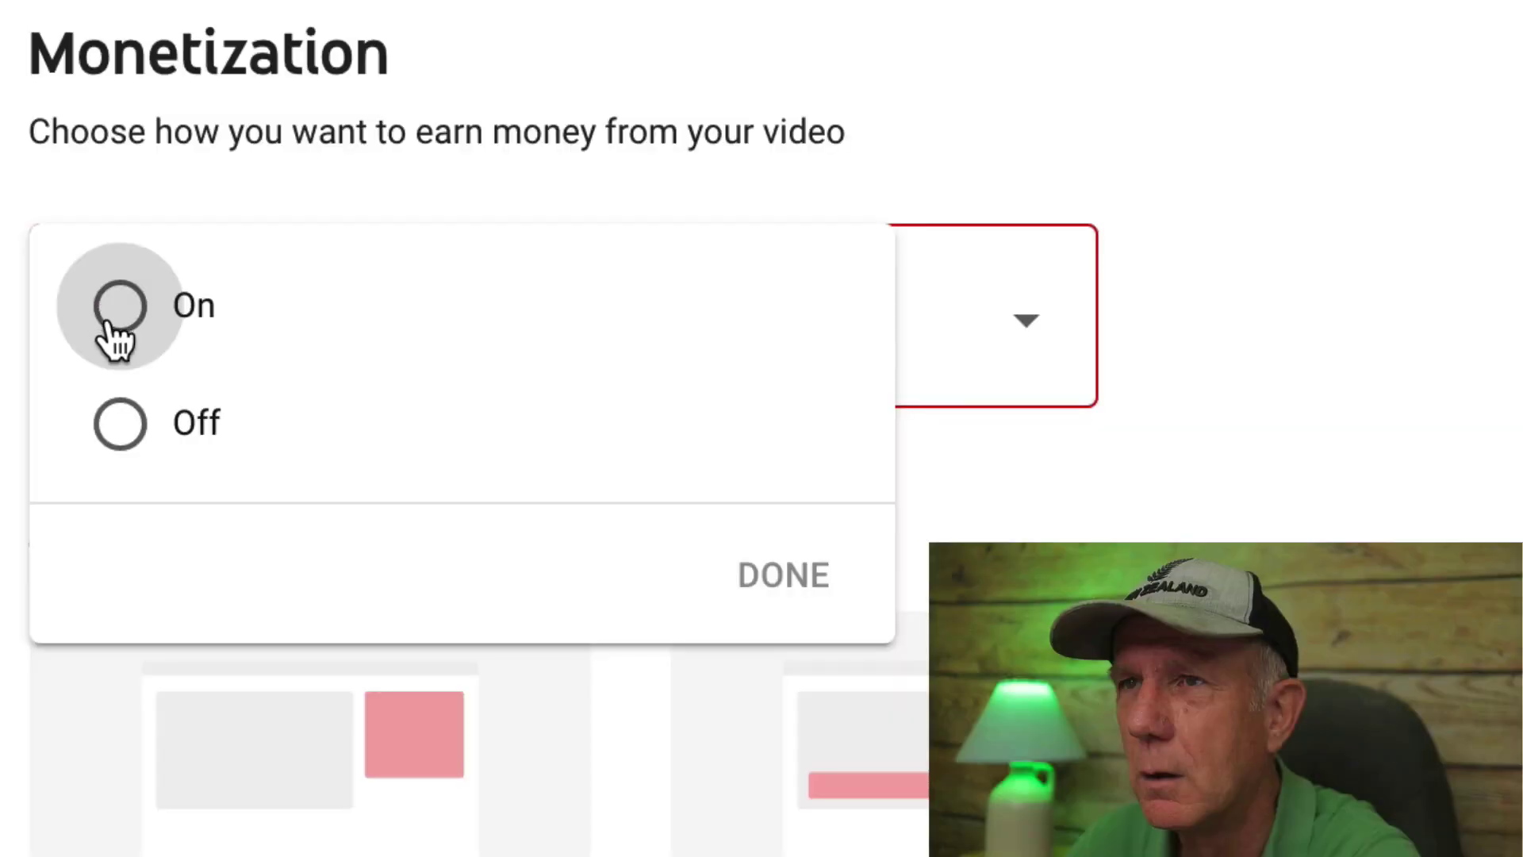
click(121, 425)
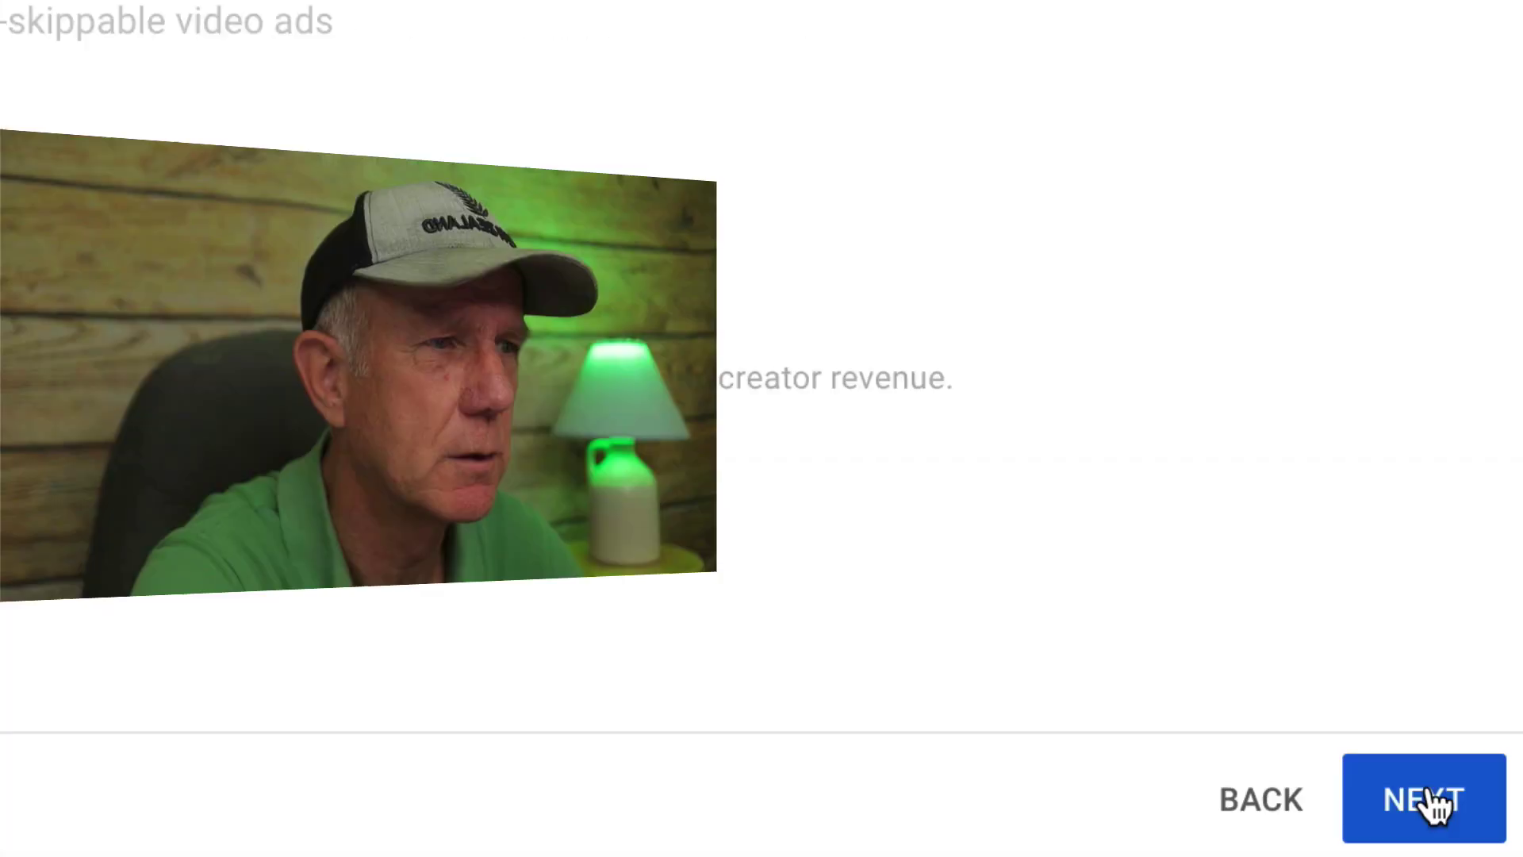
click(1425, 797)
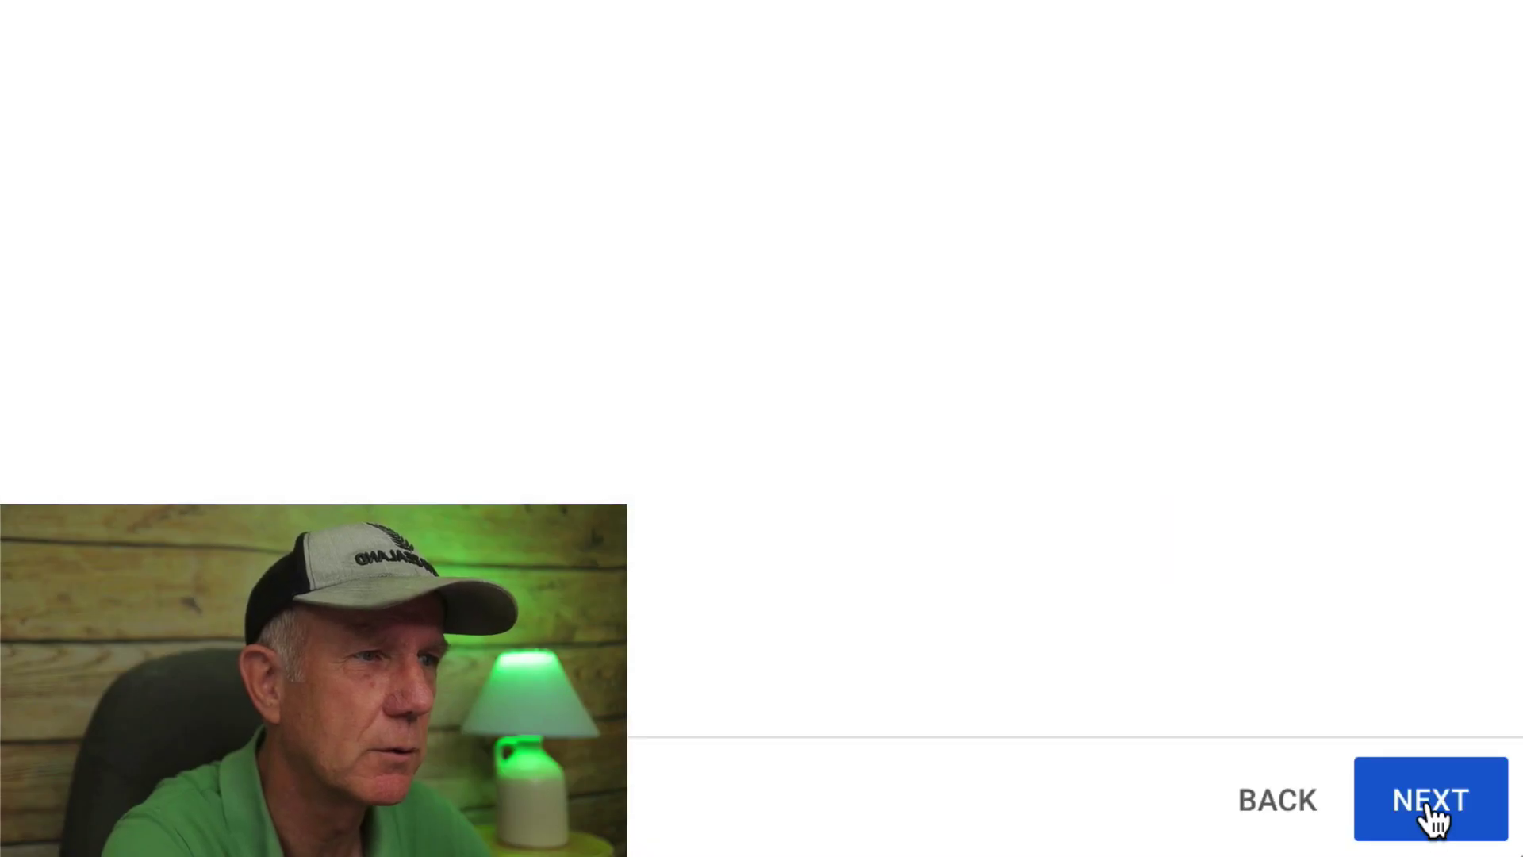
click(1428, 810)
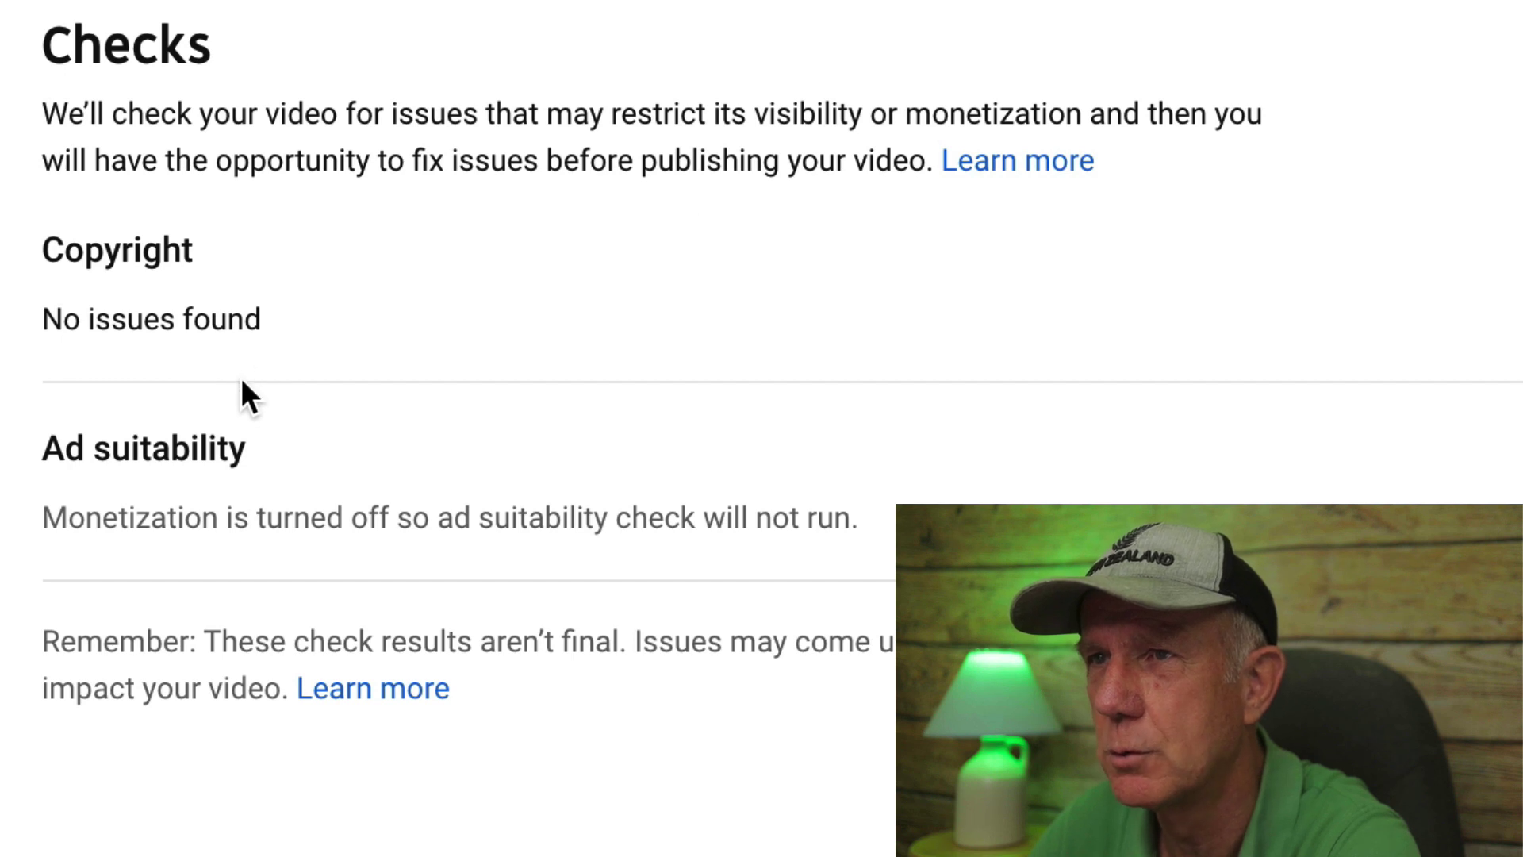
scroll(240, 378, down, 5)
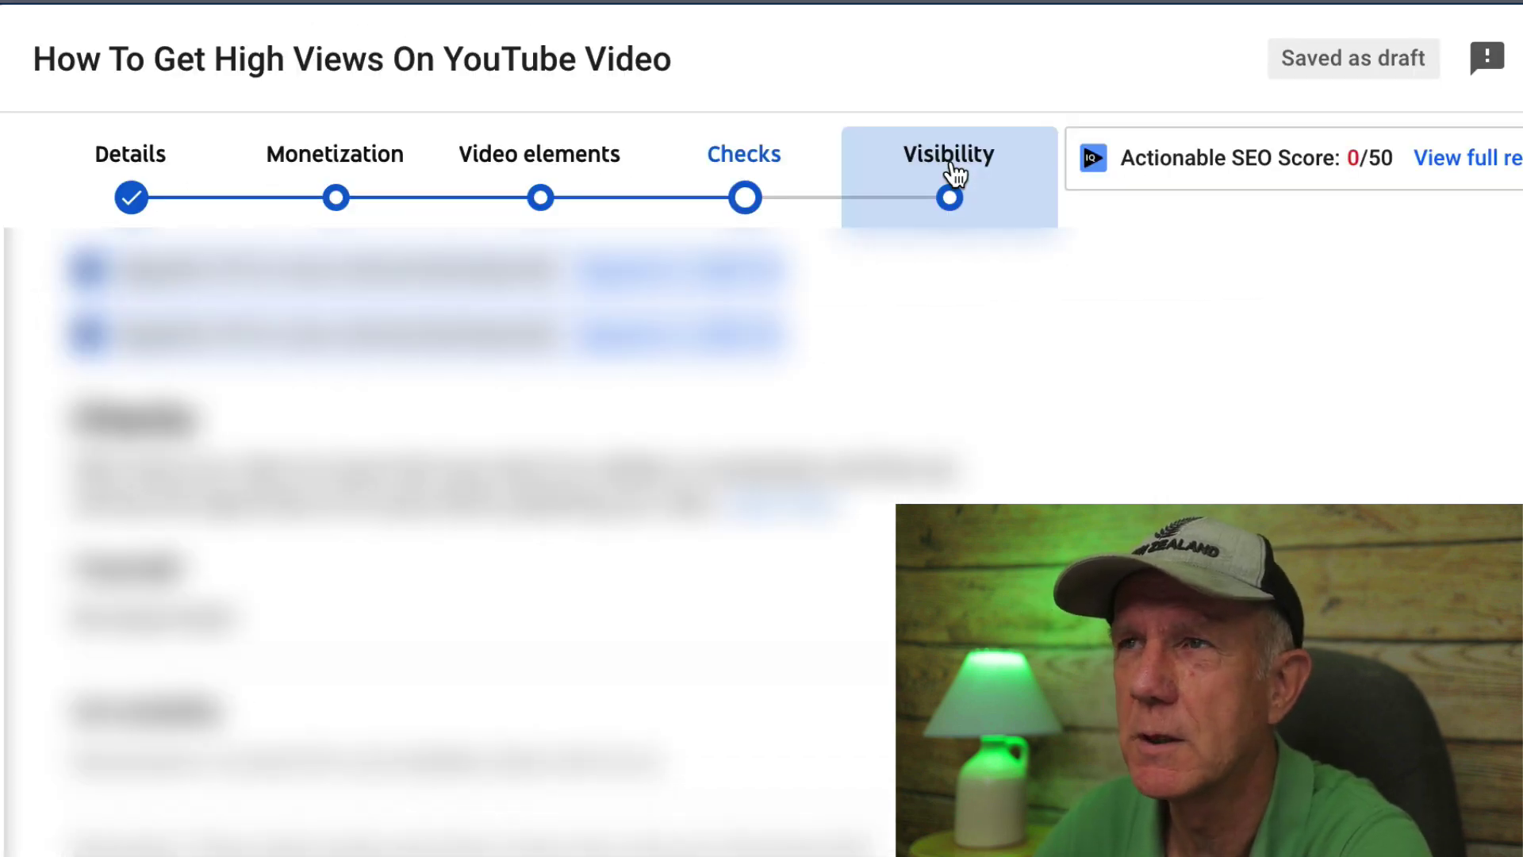
Advance the upload to the Visibility page.
click(954, 171)
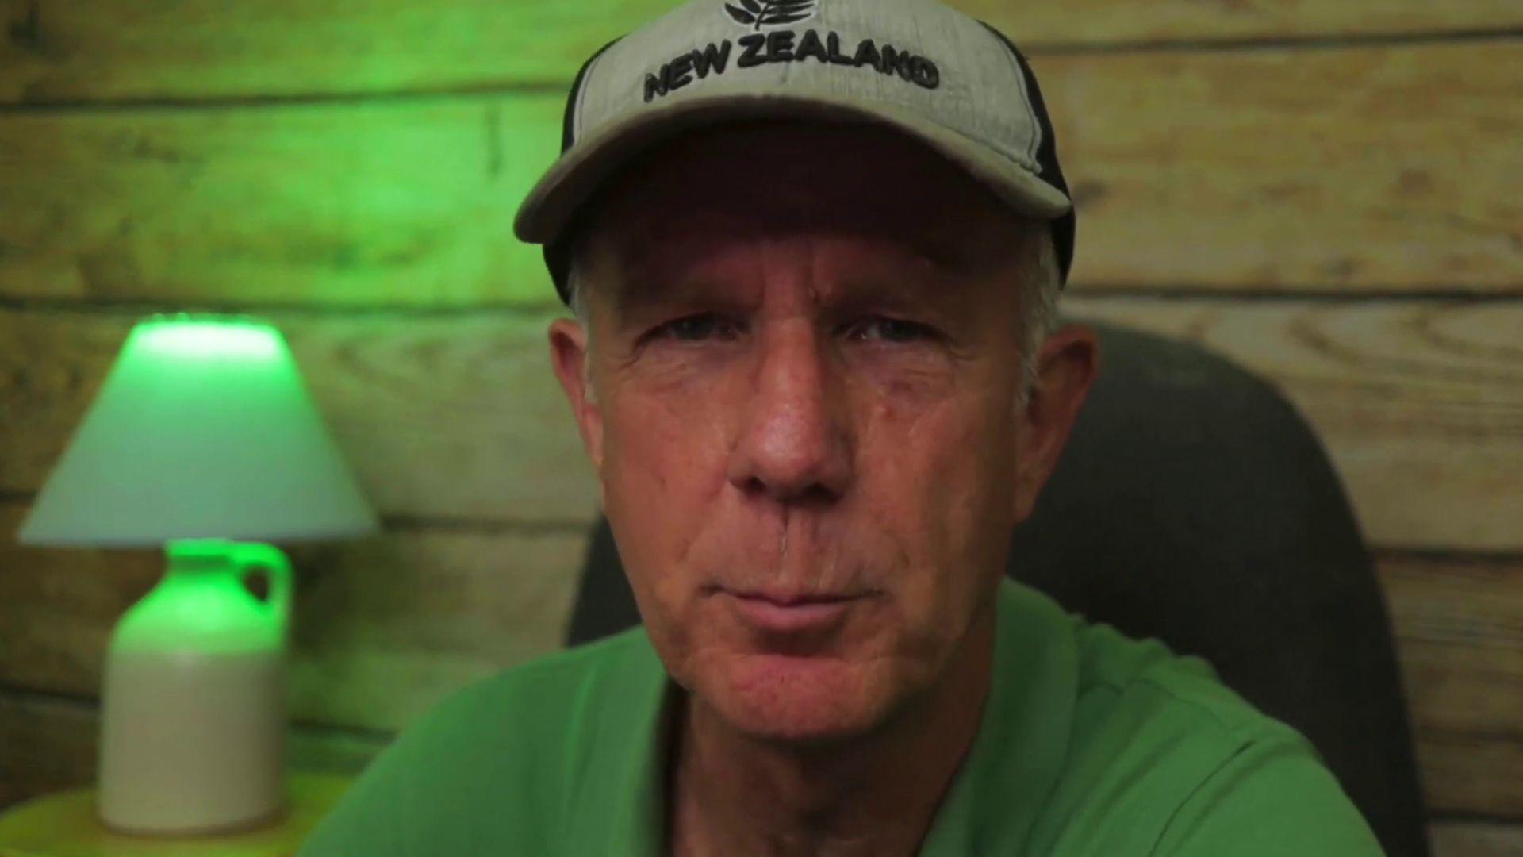
Schedule the video to go public at 8:00 AM.
click(293, 355)
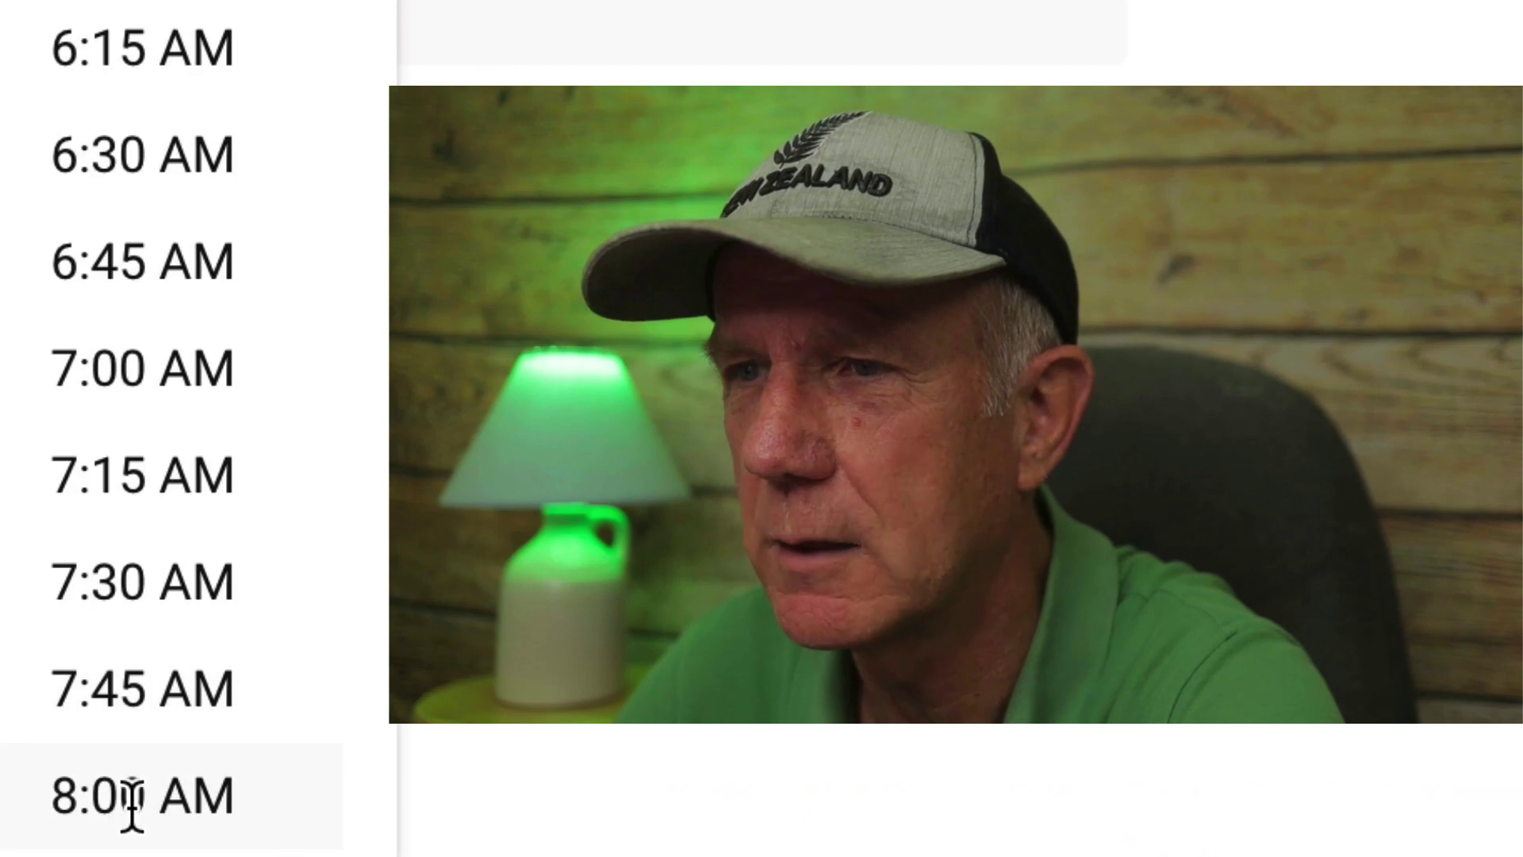
click(136, 796)
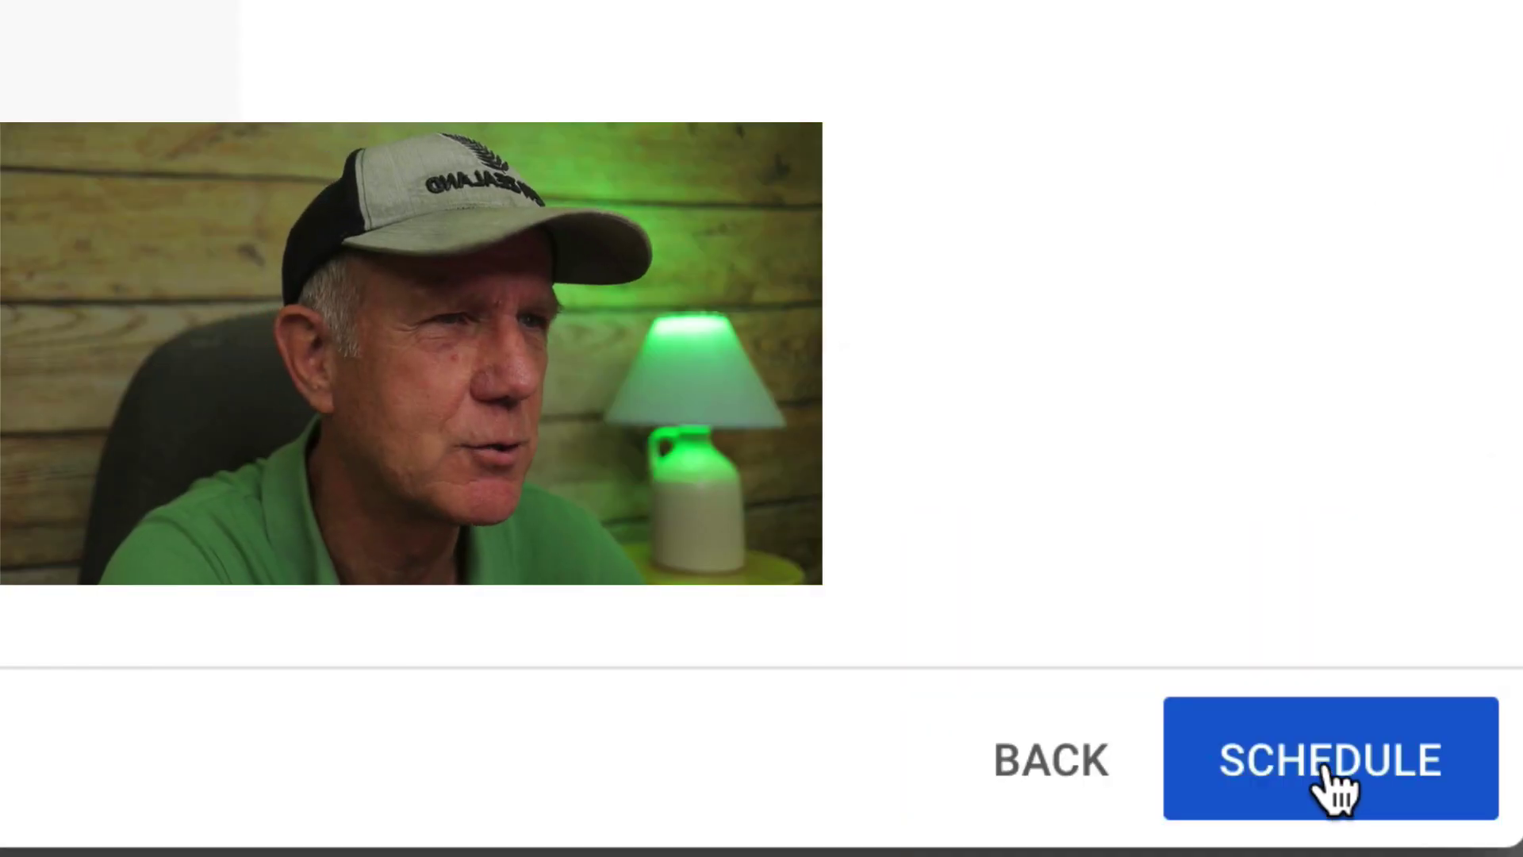
click(1326, 788)
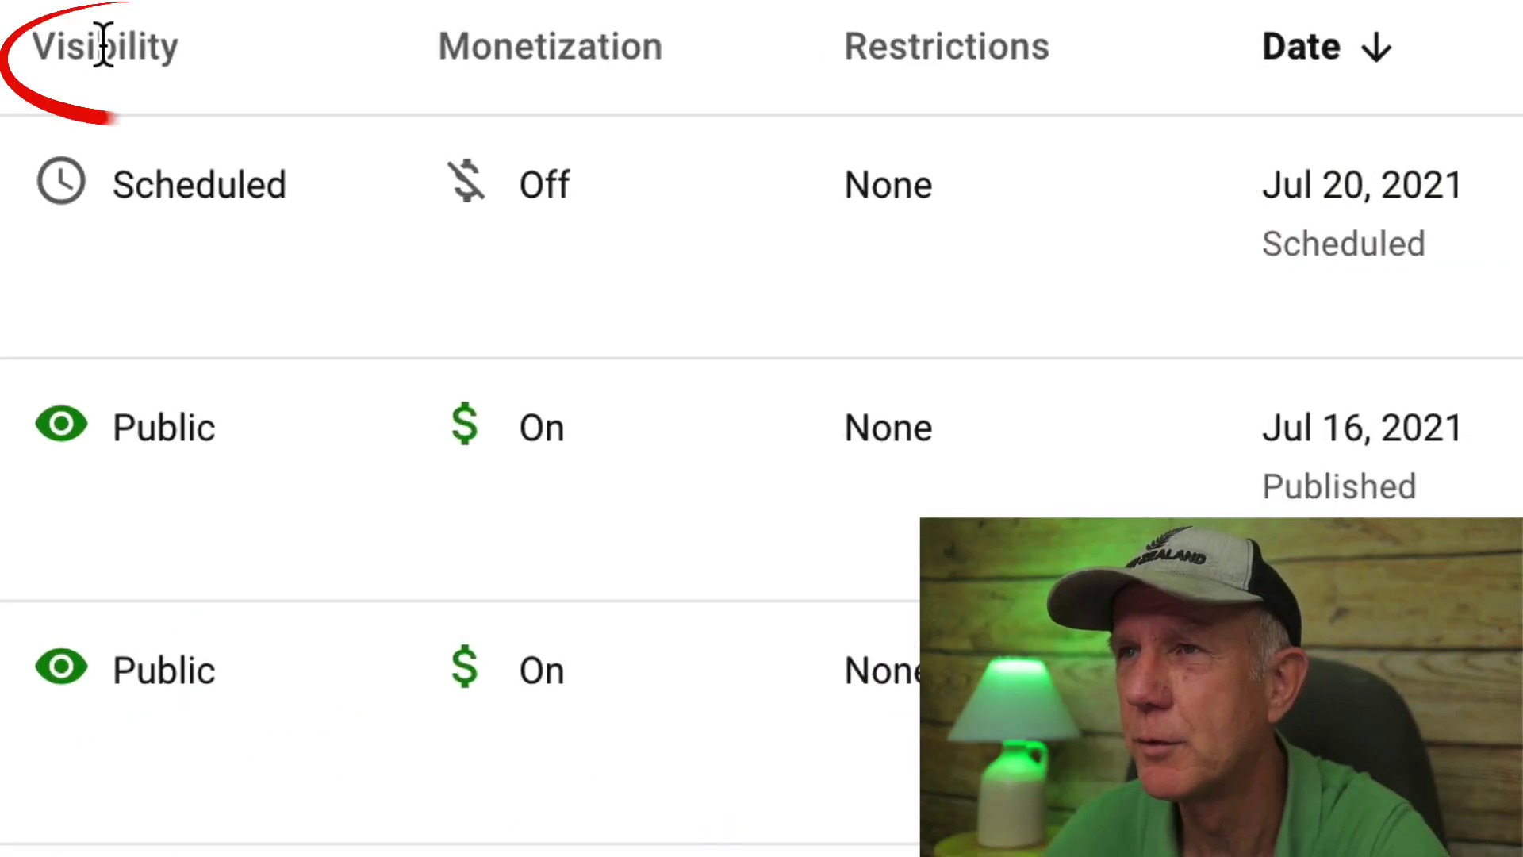
mouse_move(156, 194)
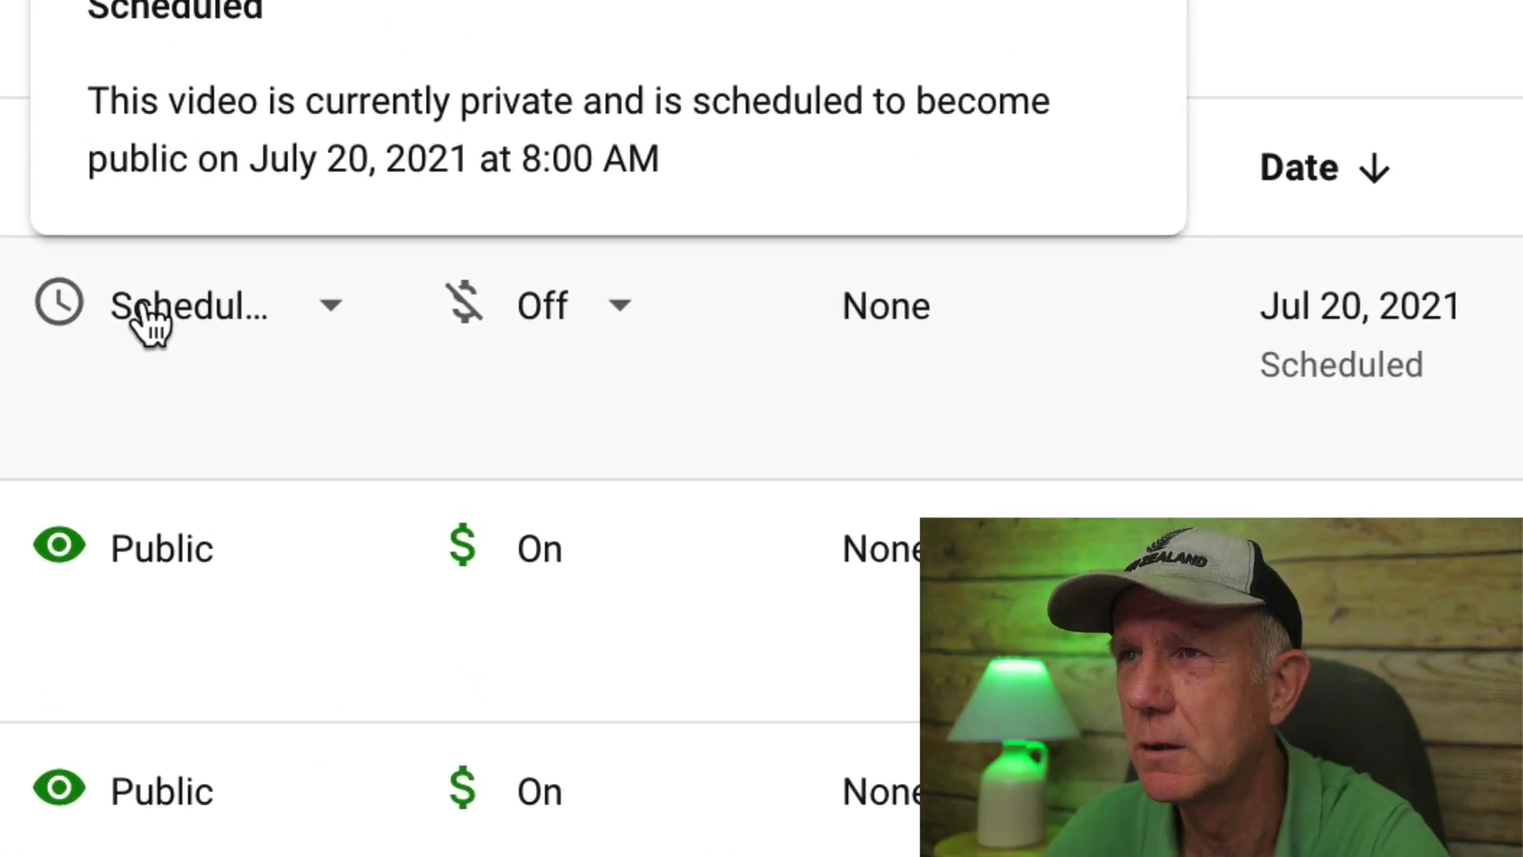
click(149, 401)
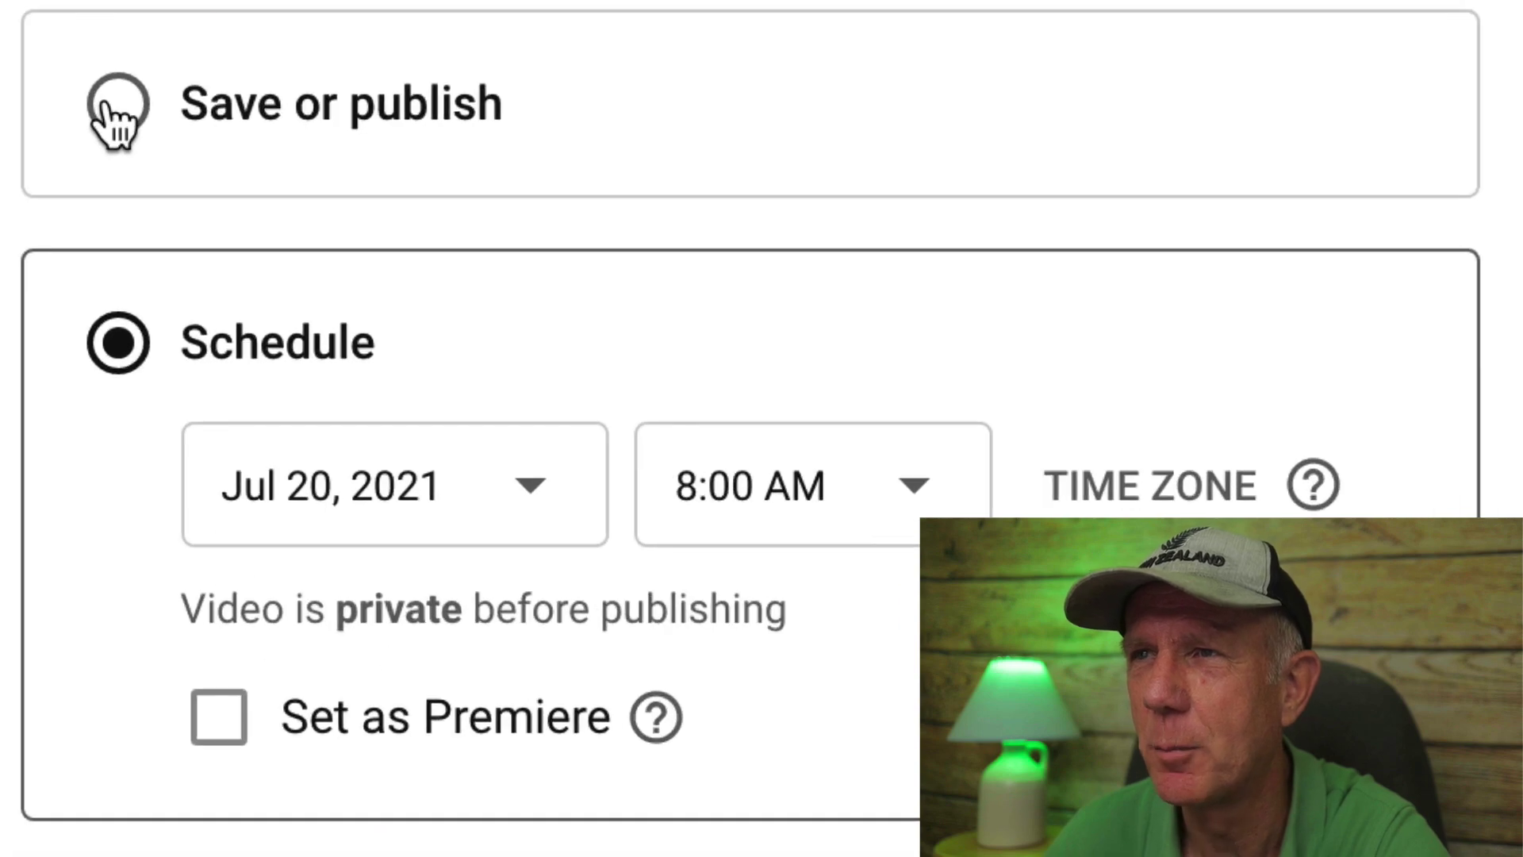
click(115, 103)
click(213, 694)
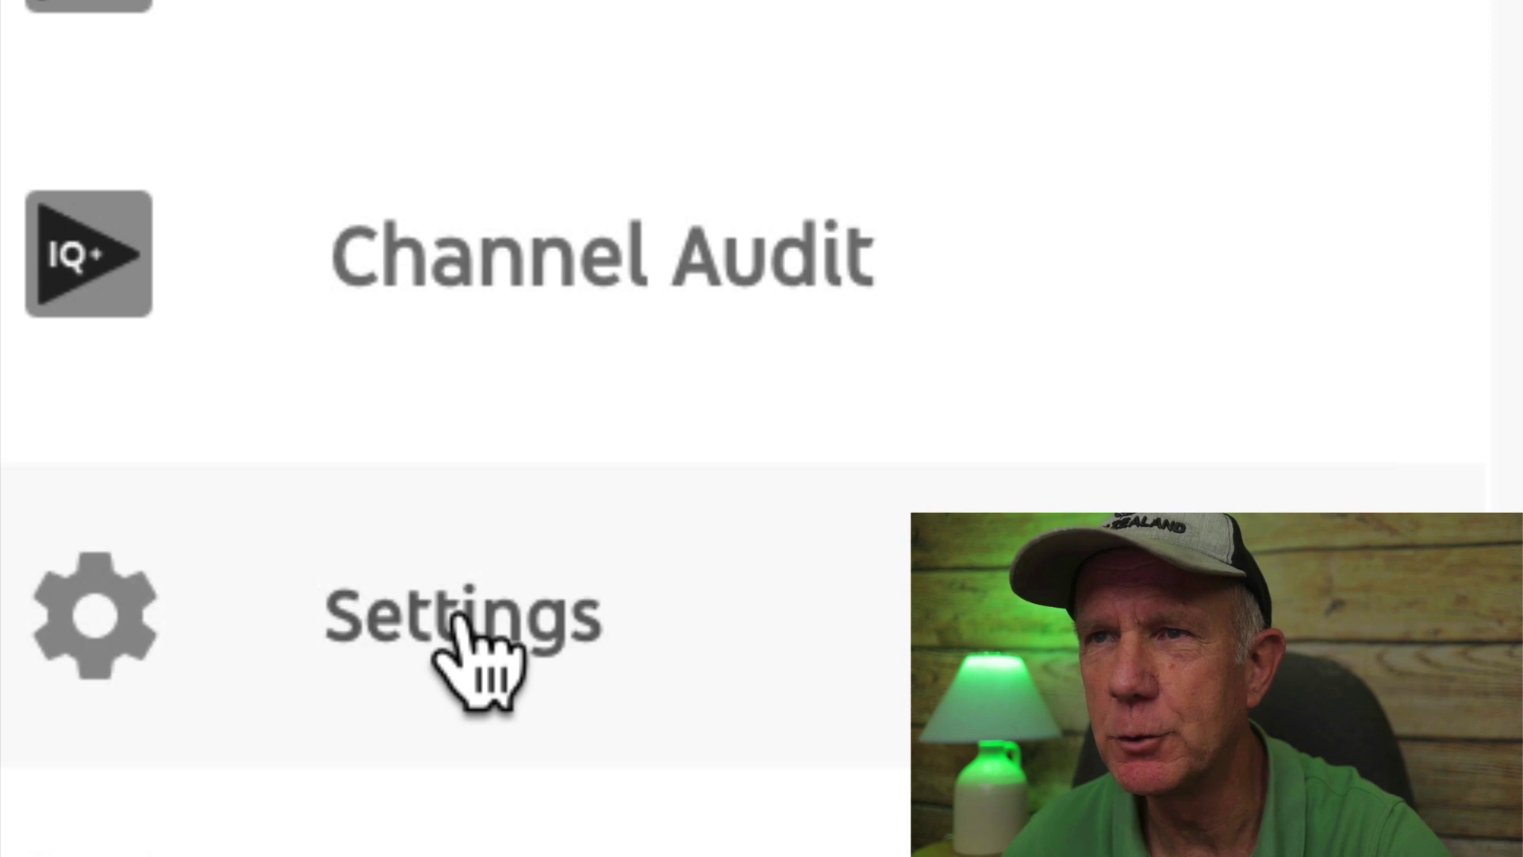
Add 'youtube creator' as a default tag under Settings > Upload defaults.
click(459, 620)
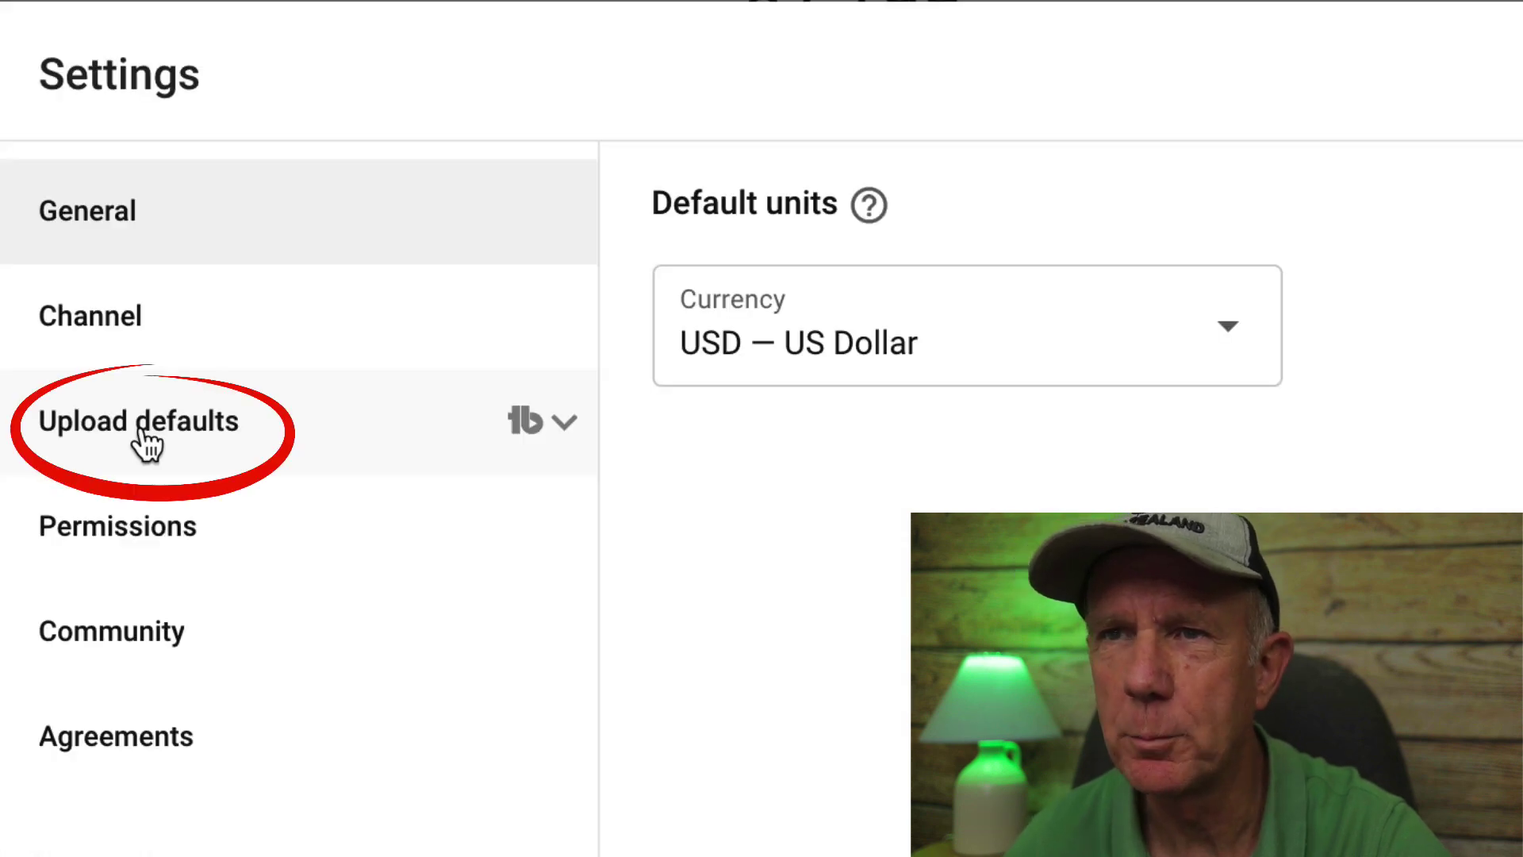
click(147, 441)
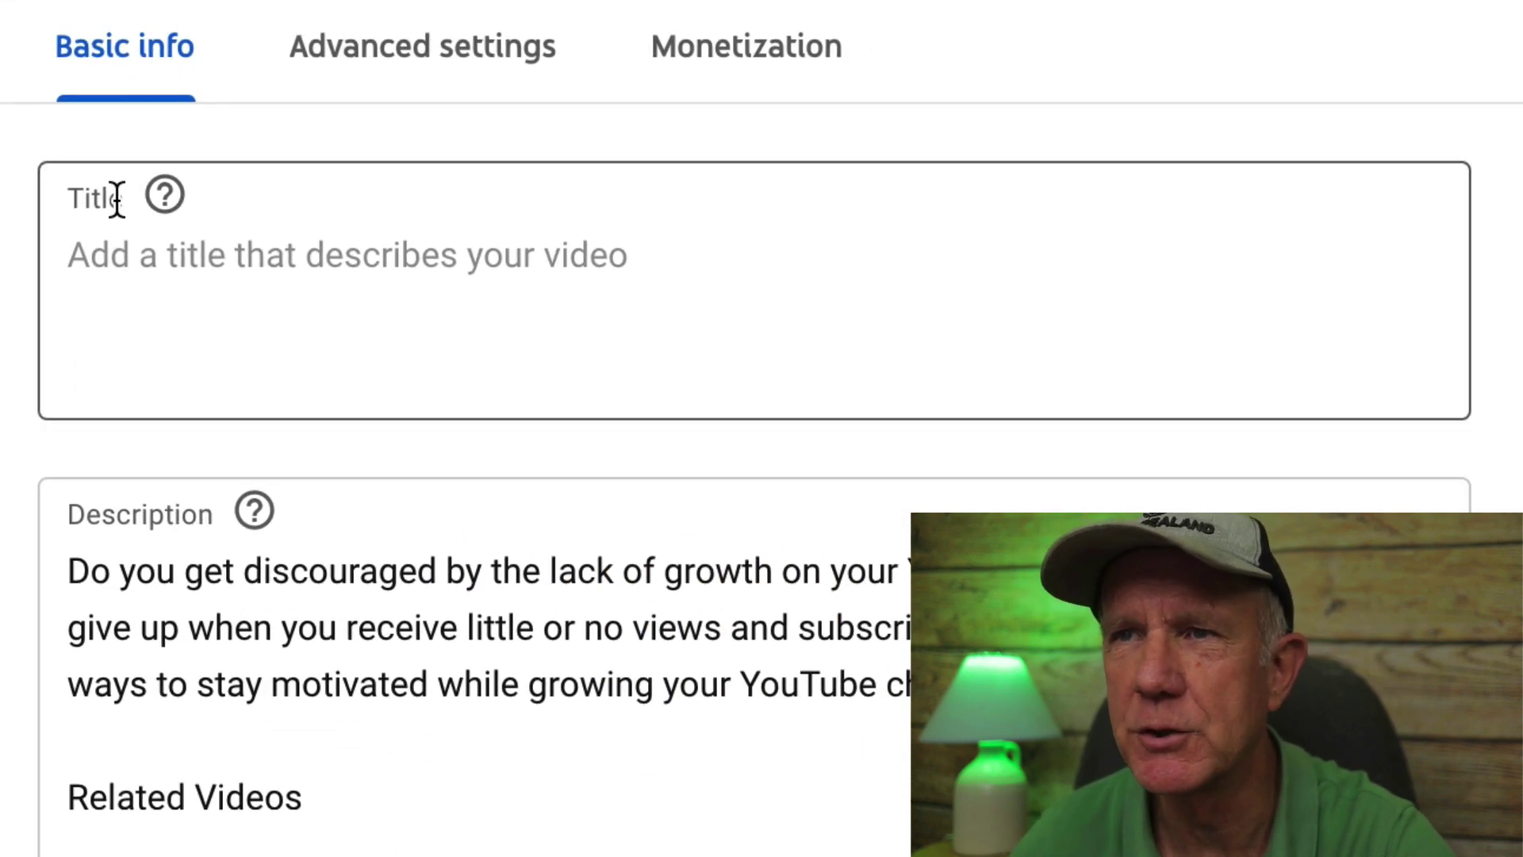
mouse_move(159, 205)
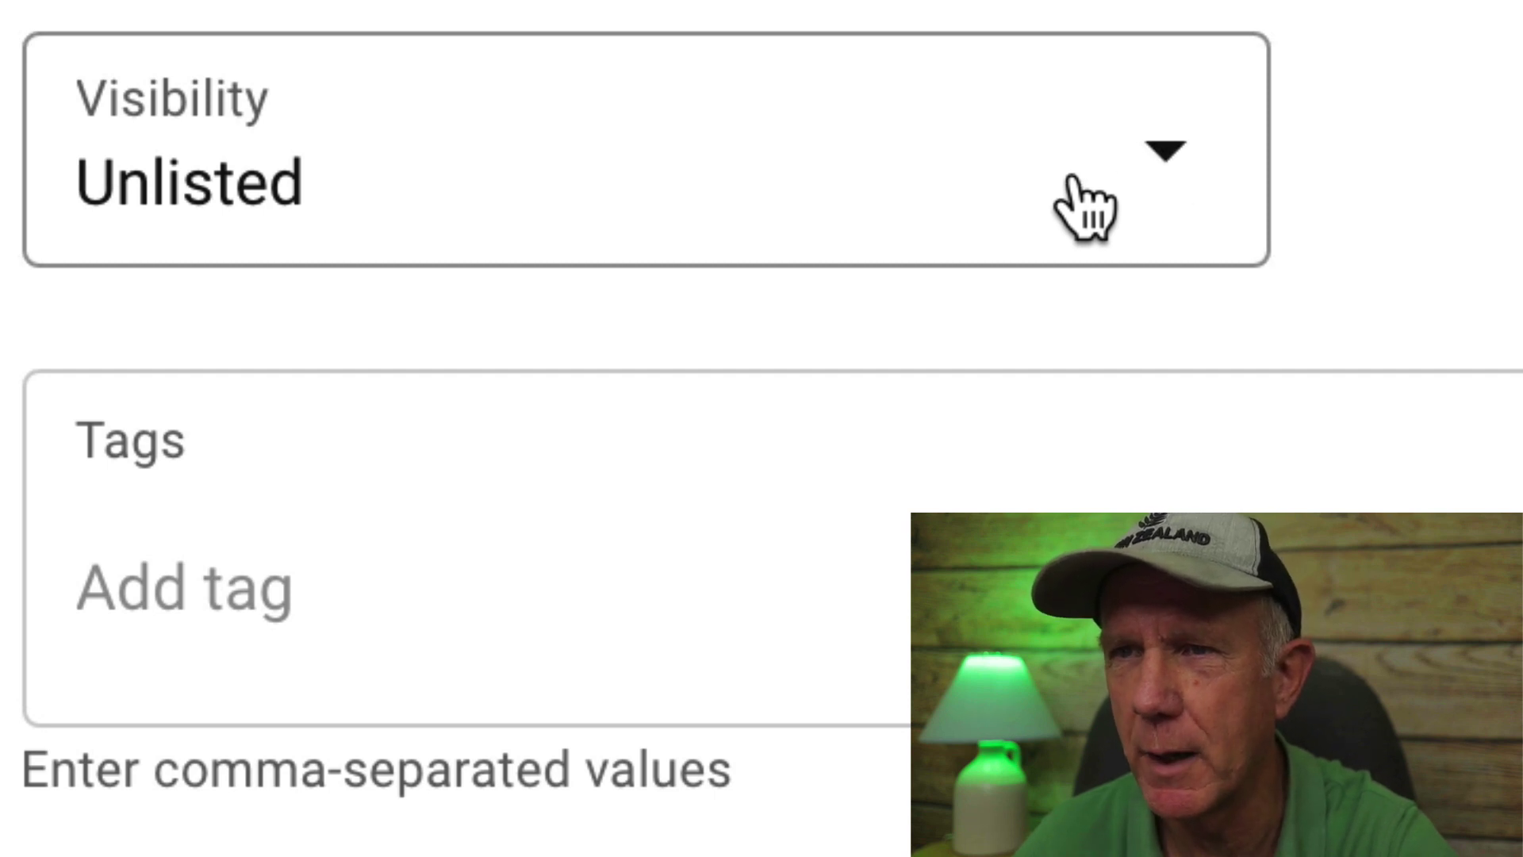
click(211, 616)
text(youtube creator)
key(Return)
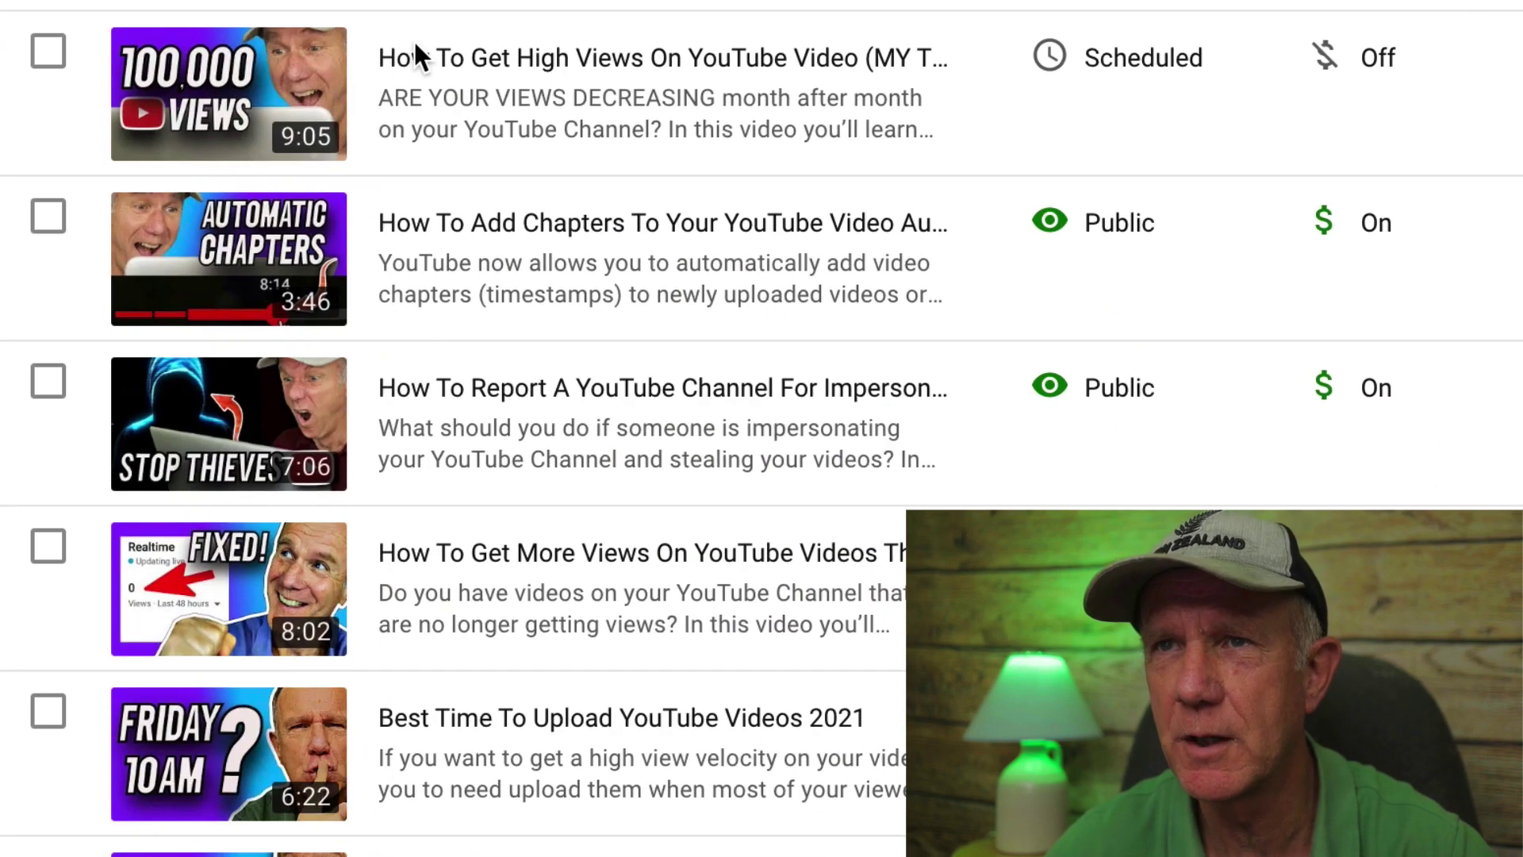
In TubeBuddy Scheduled Publish, add the video to the best-of playlist and enable a publish-time comment.
mouse_move(912, 615)
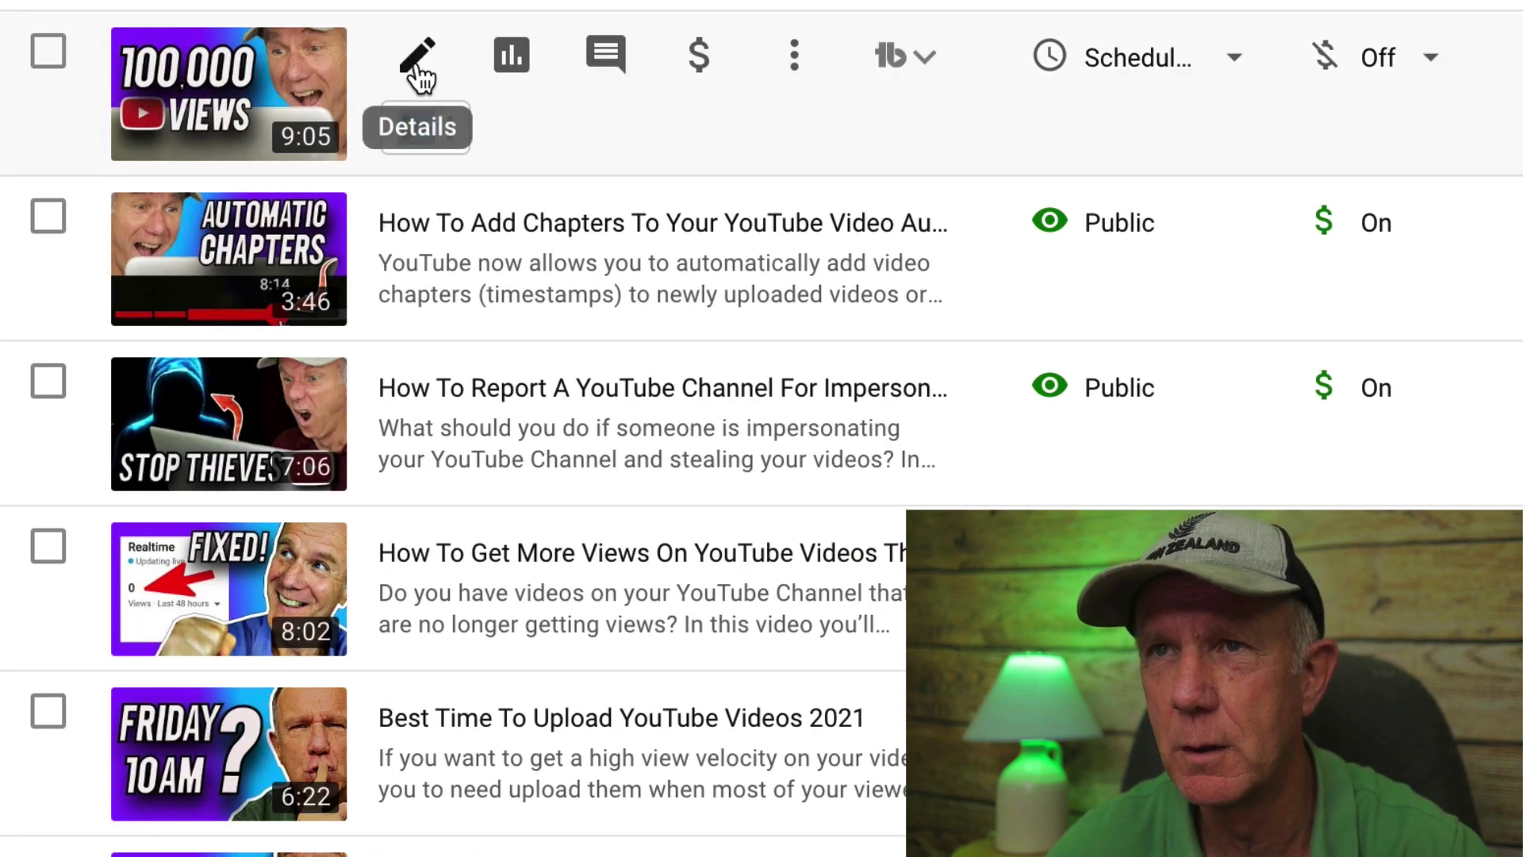
click(415, 70)
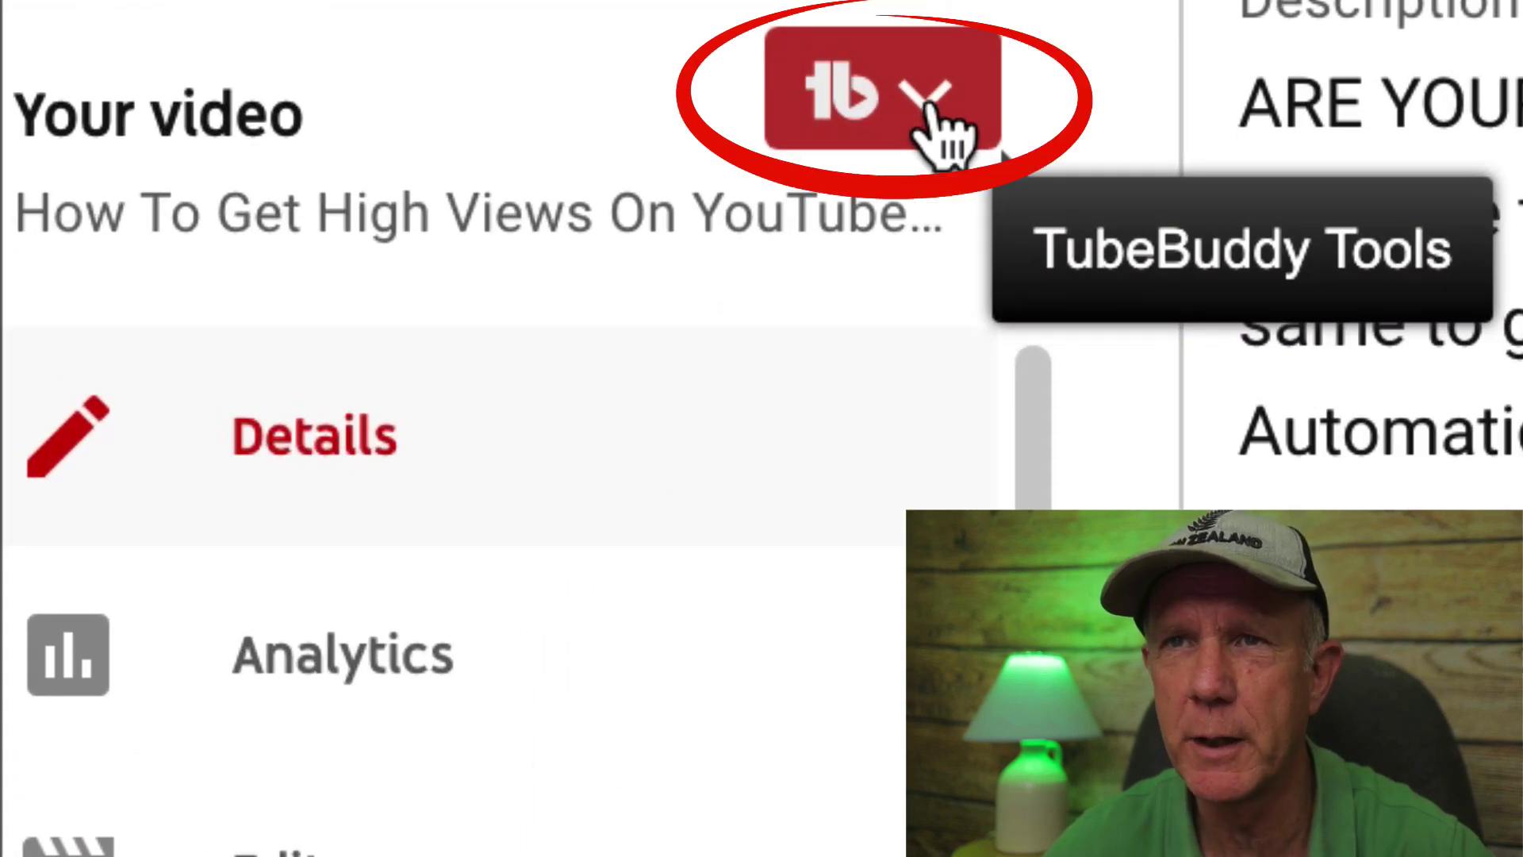
click(932, 111)
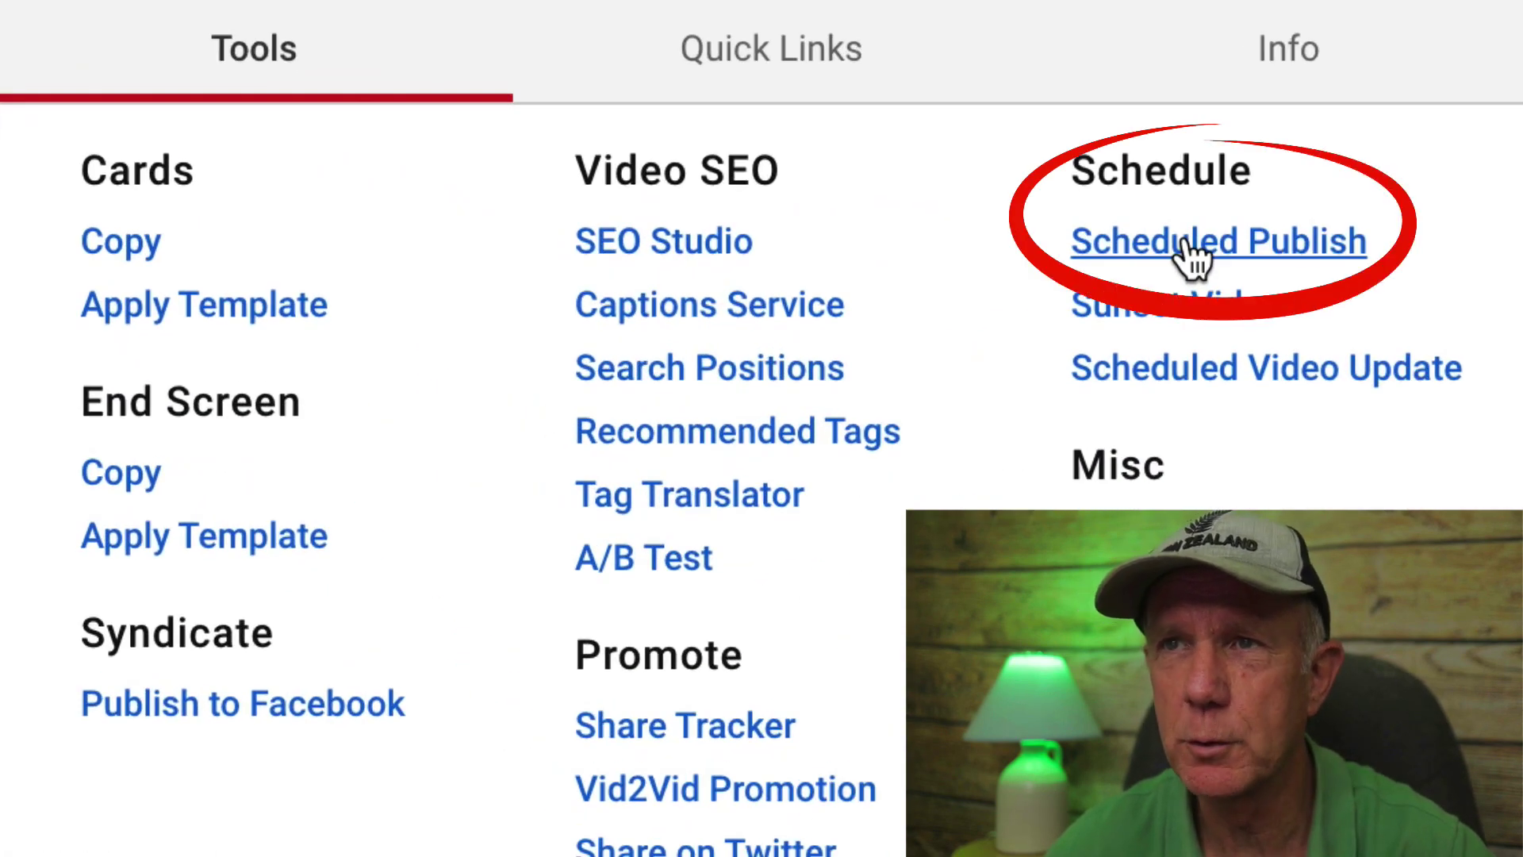
click(1190, 242)
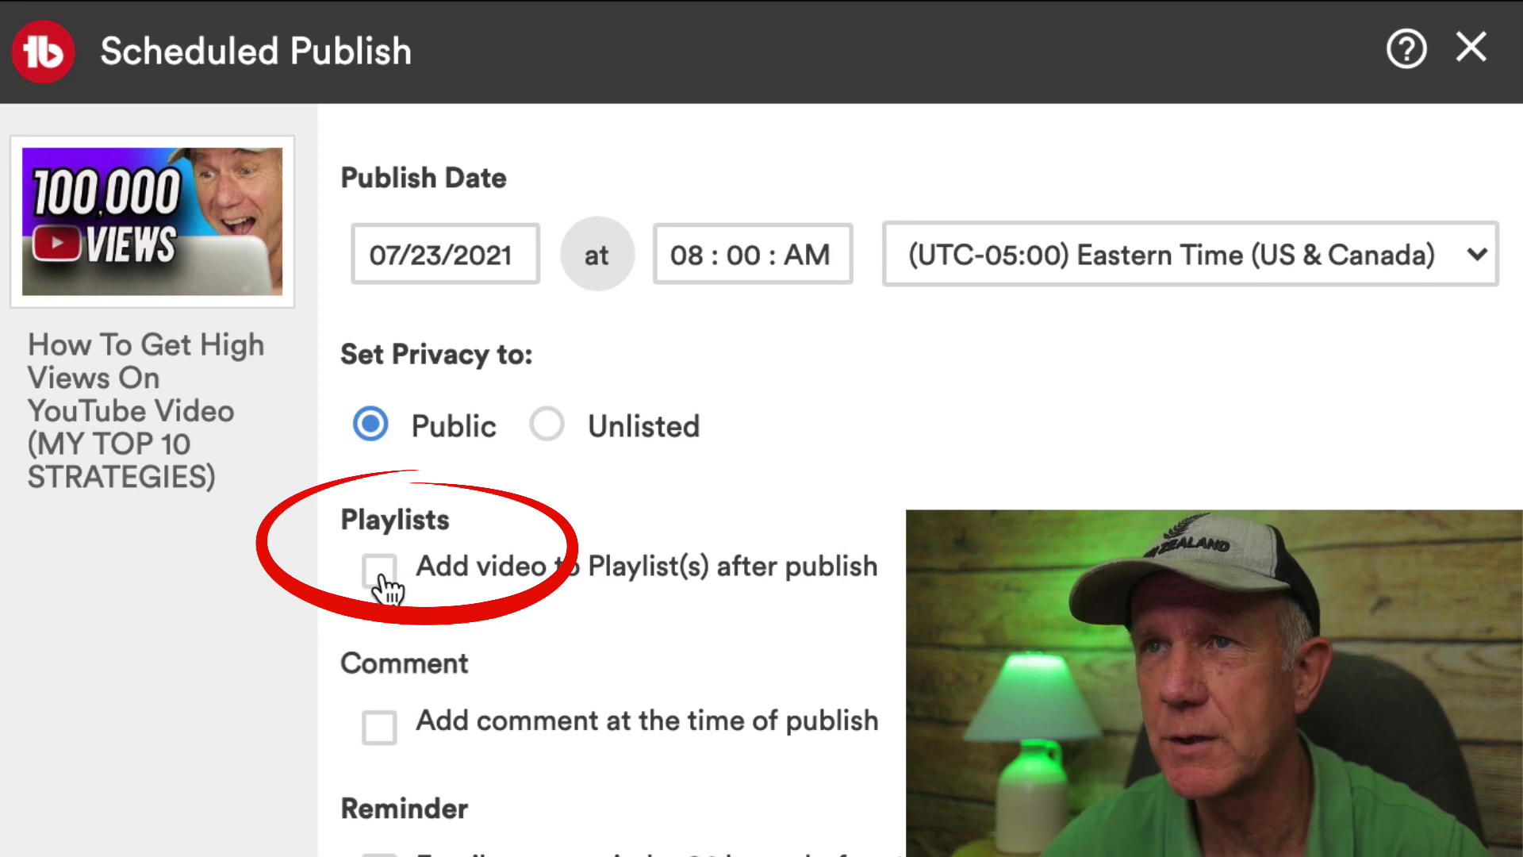
click(381, 575)
click(119, 472)
click(72, 301)
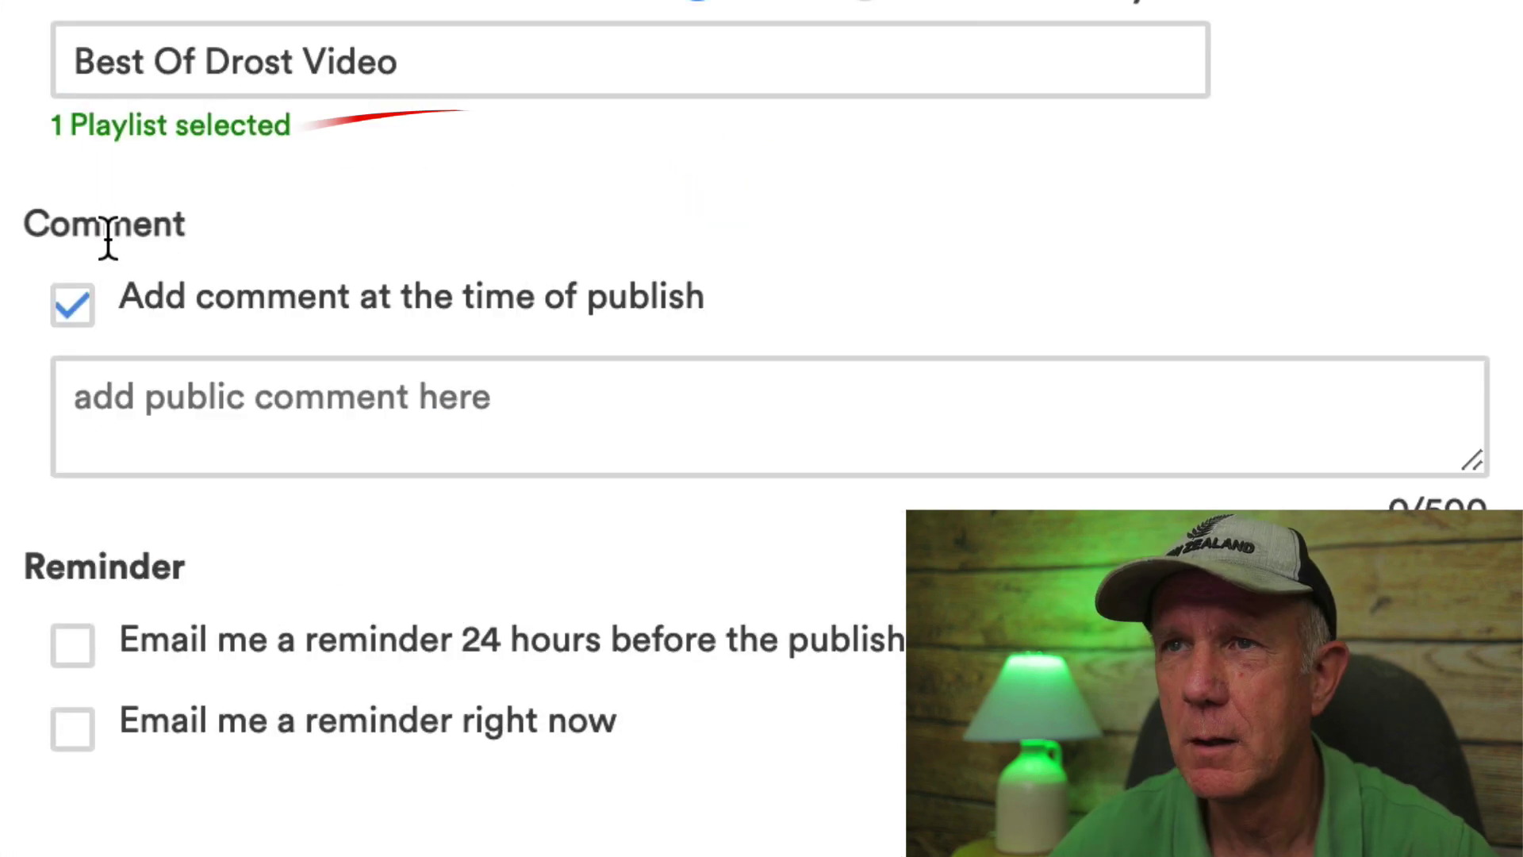